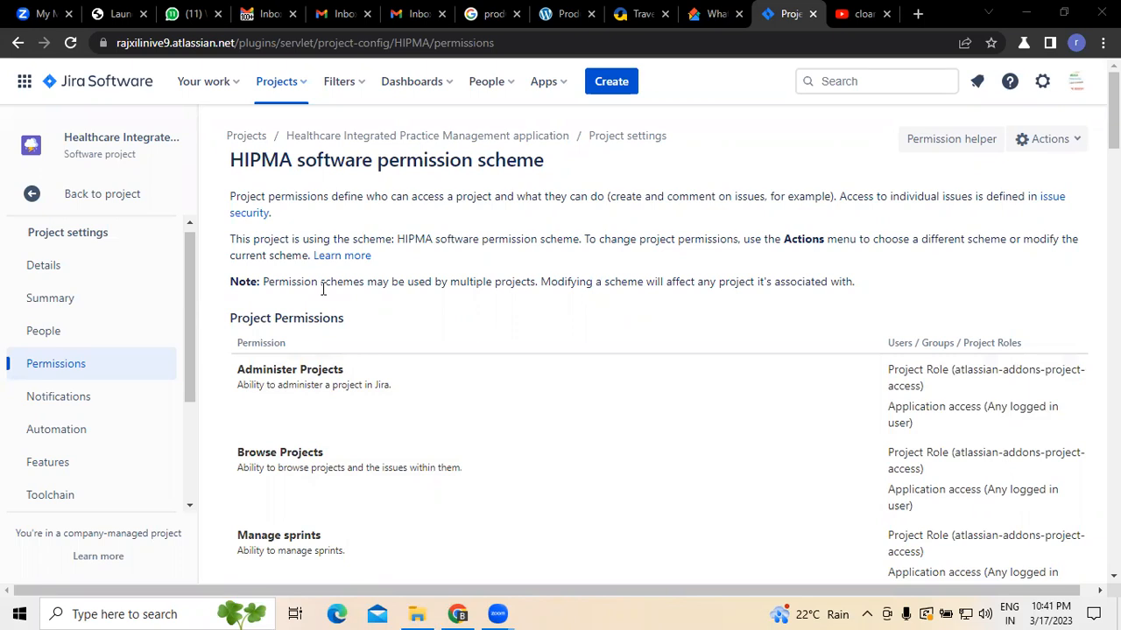
Step: Open the HIPMA software permission scheme for editing from the project's permissions page
{"action": "scroll", "coordinate": [340, 399], "scroll_direction": "down", "scroll_amount": 8}
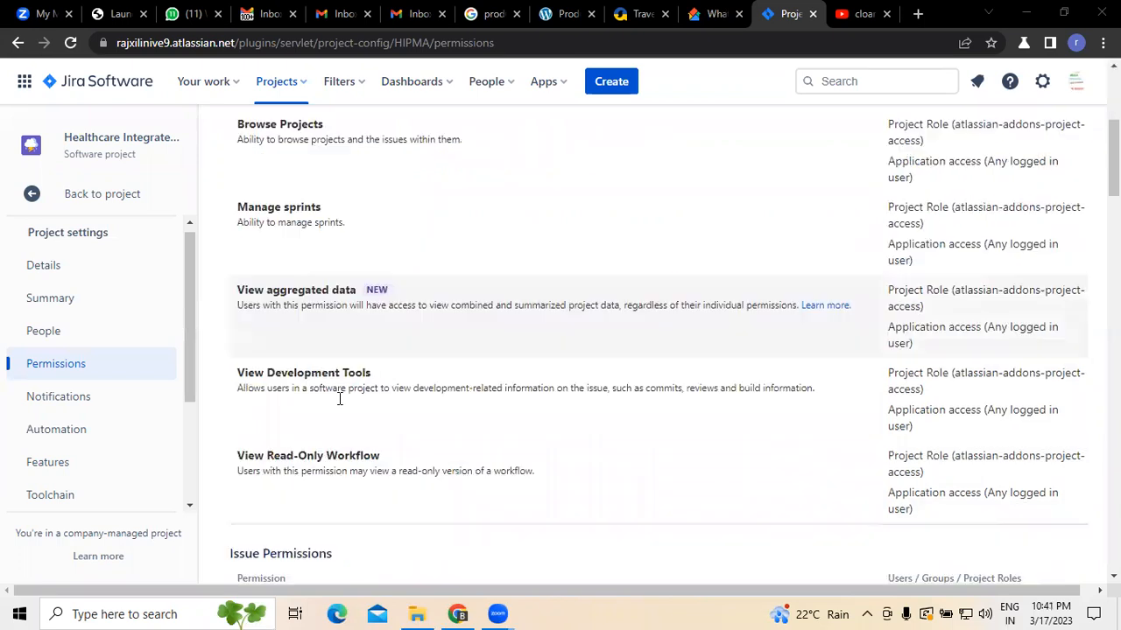
{"action": "scroll", "coordinate": [340, 398], "scroll_direction": "up", "scroll_amount": 9}
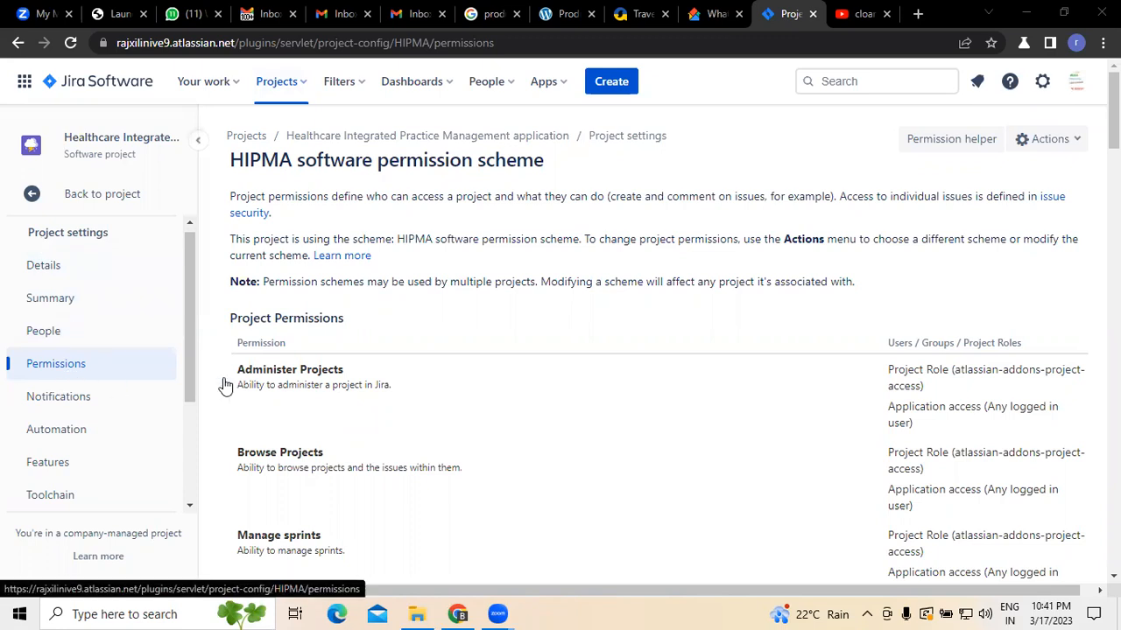
{"action": "left_click", "coordinate": [1076, 142]}
{"action": "left_click", "coordinate": [1026, 181]}
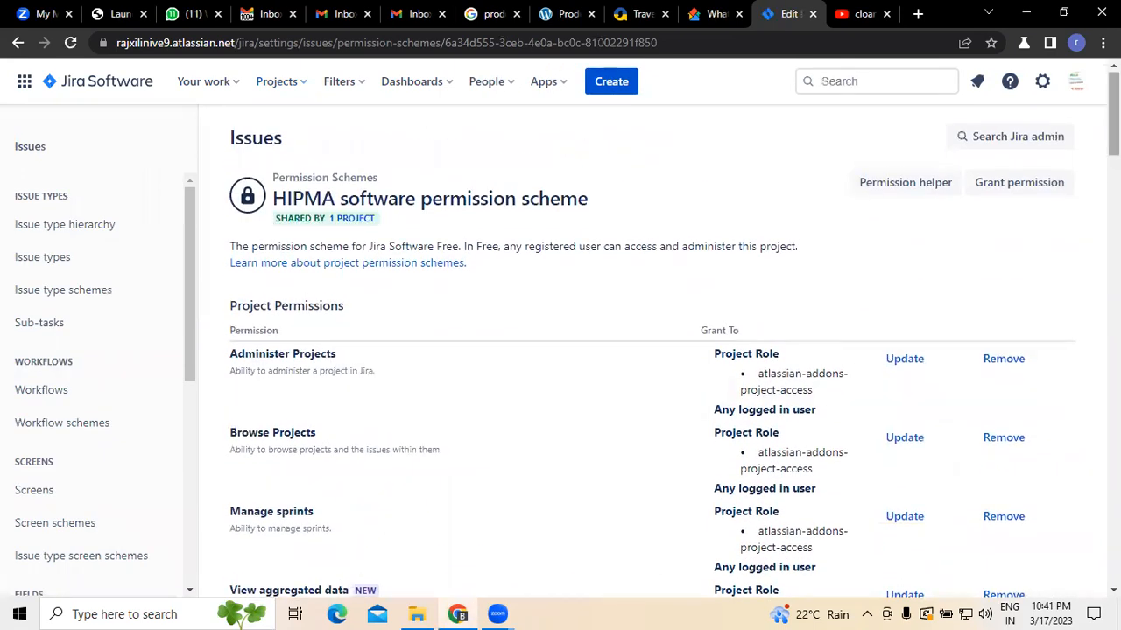
Step: Grant the Administer Projects permission to the Administrators project role
{"action": "scroll", "coordinate": [621, 367], "scroll_direction": "down", "scroll_amount": 1}
{"action": "scroll", "coordinate": [910, 237], "scroll_direction": "down", "scroll_amount": 1}
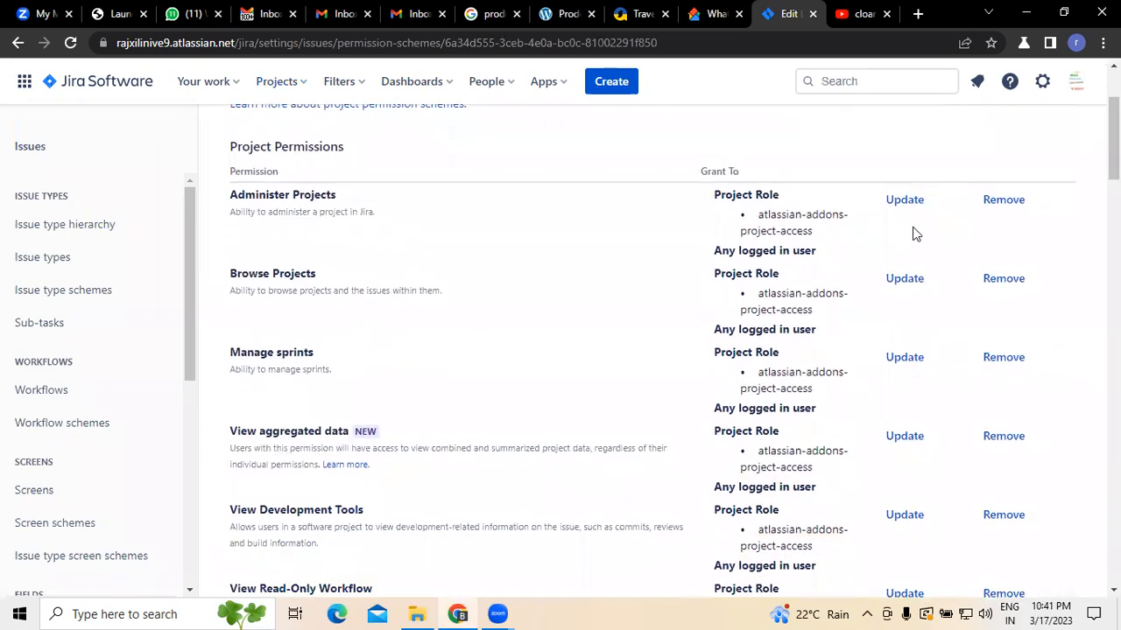
{"action": "left_click", "coordinate": [920, 203]}
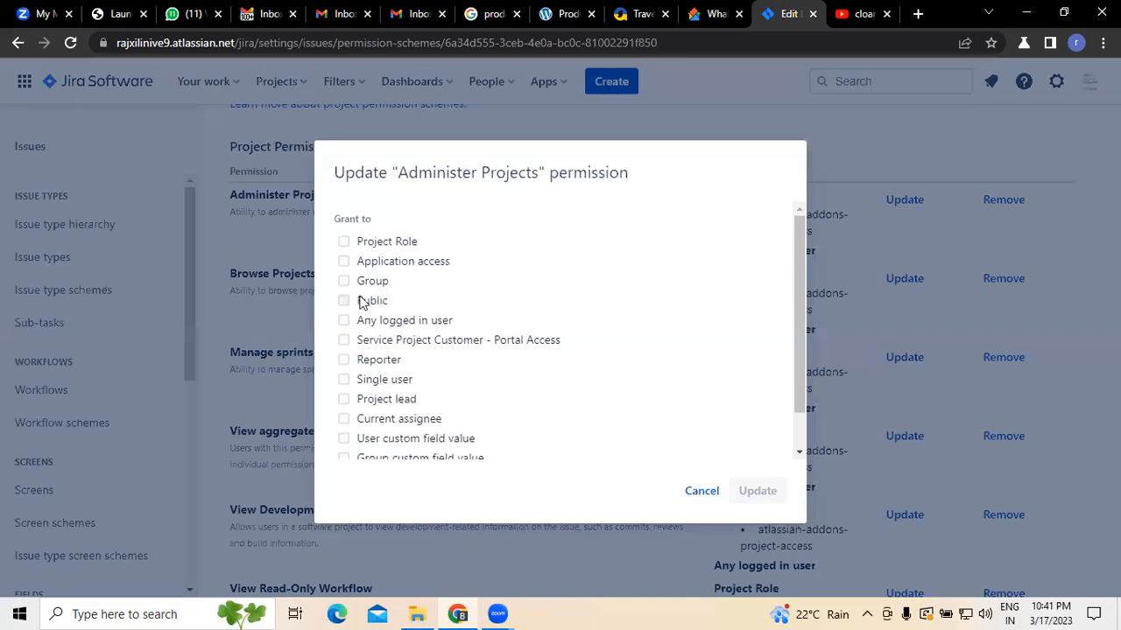
{"action": "left_click_drag", "start_coordinate": [801, 327], "coordinate": [799, 394]}
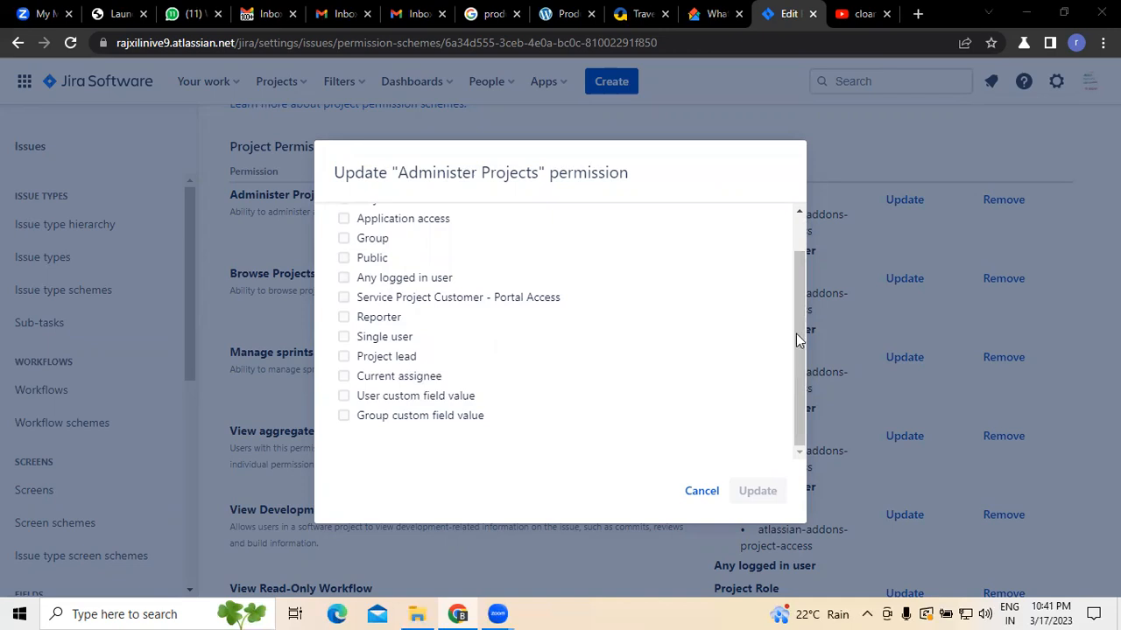
{"action": "scroll", "coordinate": [796, 334], "scroll_direction": "up", "scroll_amount": 2}
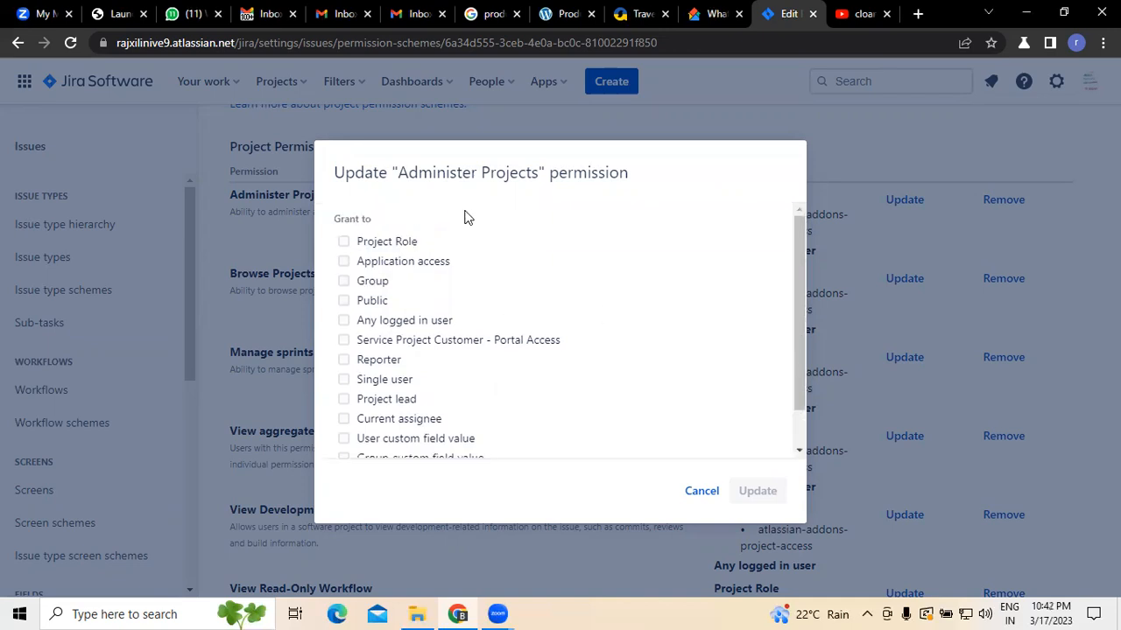
{"action": "left_click", "coordinate": [345, 242]}
{"action": "left_click", "coordinate": [444, 282]}
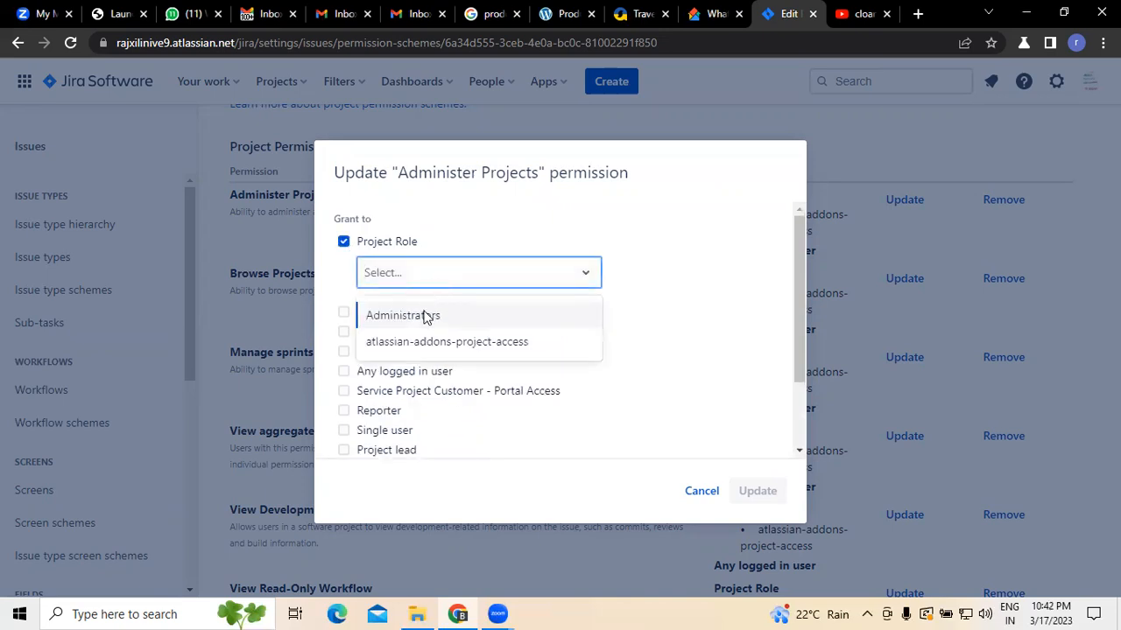
{"action": "left_click", "coordinate": [425, 316]}
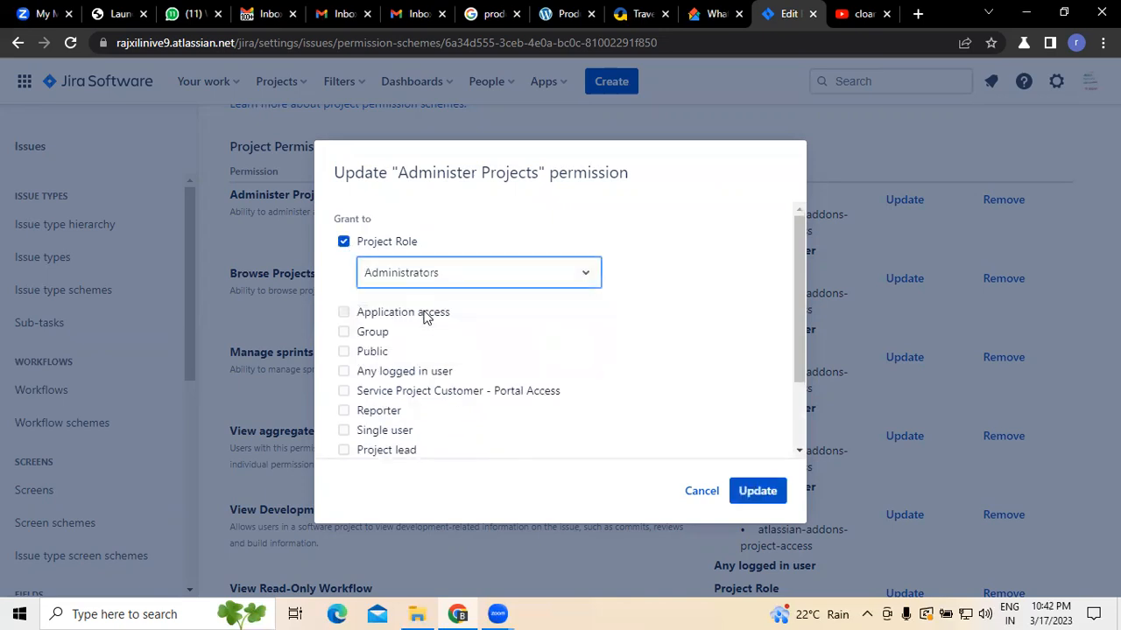
{"action": "left_click", "coordinate": [507, 279]}
{"action": "left_click", "coordinate": [432, 318]}
{"action": "scroll", "coordinate": [801, 376], "scroll_direction": "down", "scroll_amount": 1}
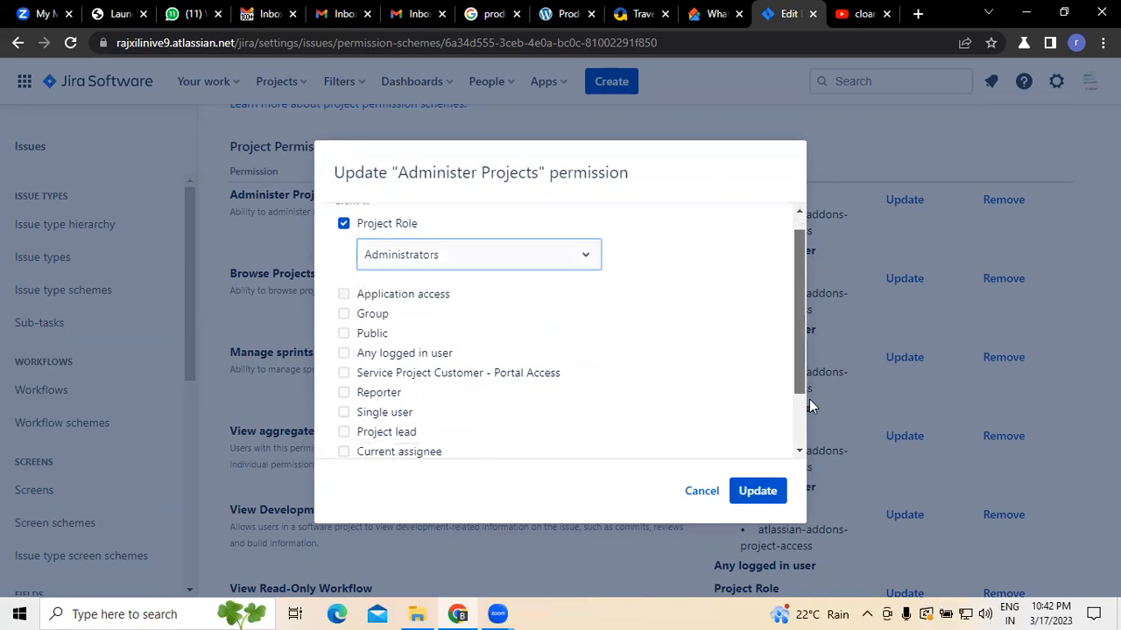
{"action": "left_click", "coordinate": [758, 492]}
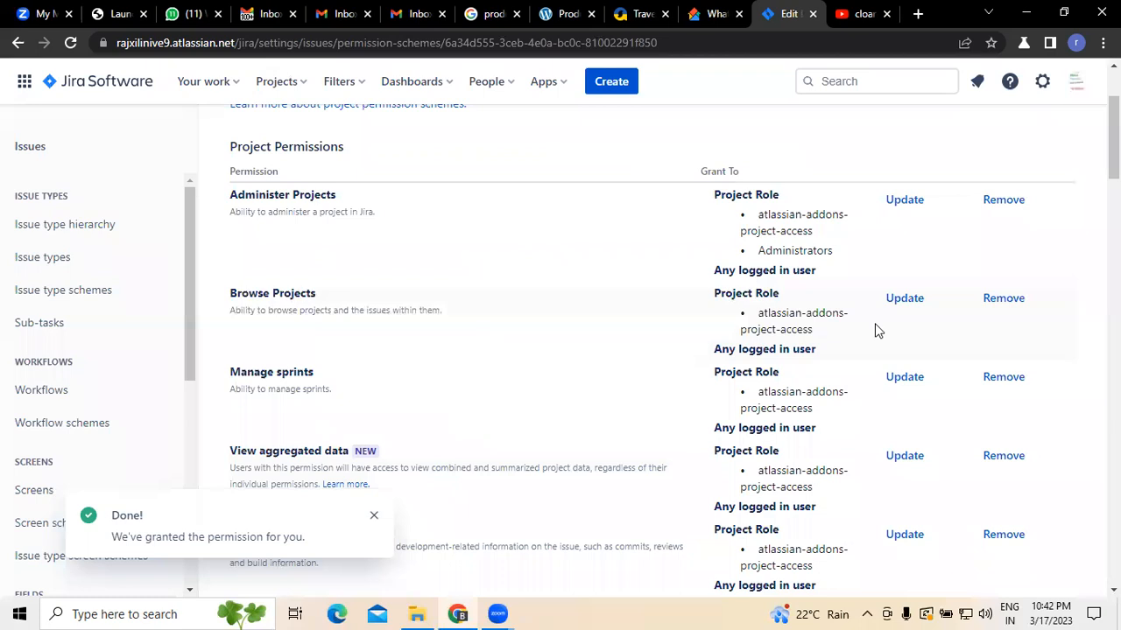
Step: Open the Browse Projects permission update and pick the jira-admins-rajxilinive9 group
{"action": "left_click", "coordinate": [908, 299]}
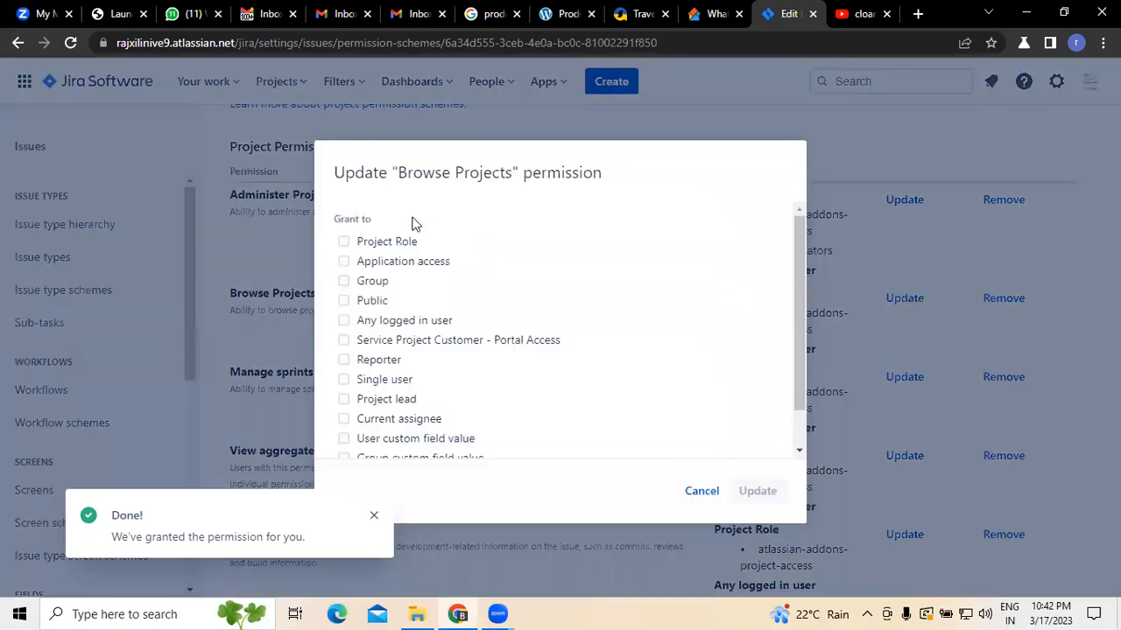
{"action": "left_click", "coordinate": [344, 281]}
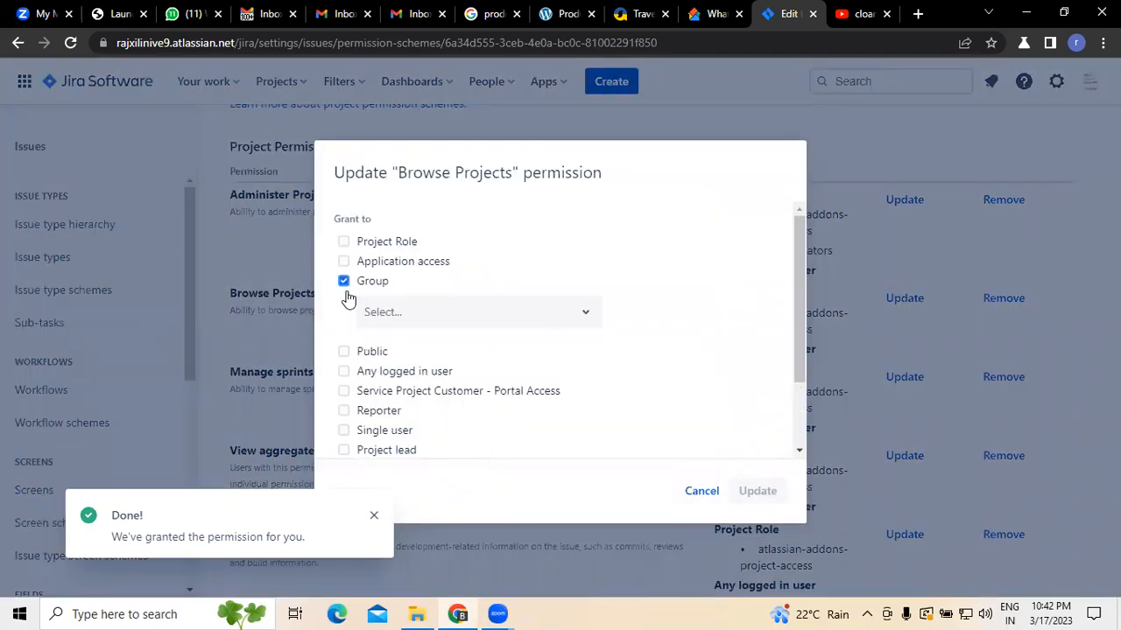
{"action": "left_click", "coordinate": [455, 323]}
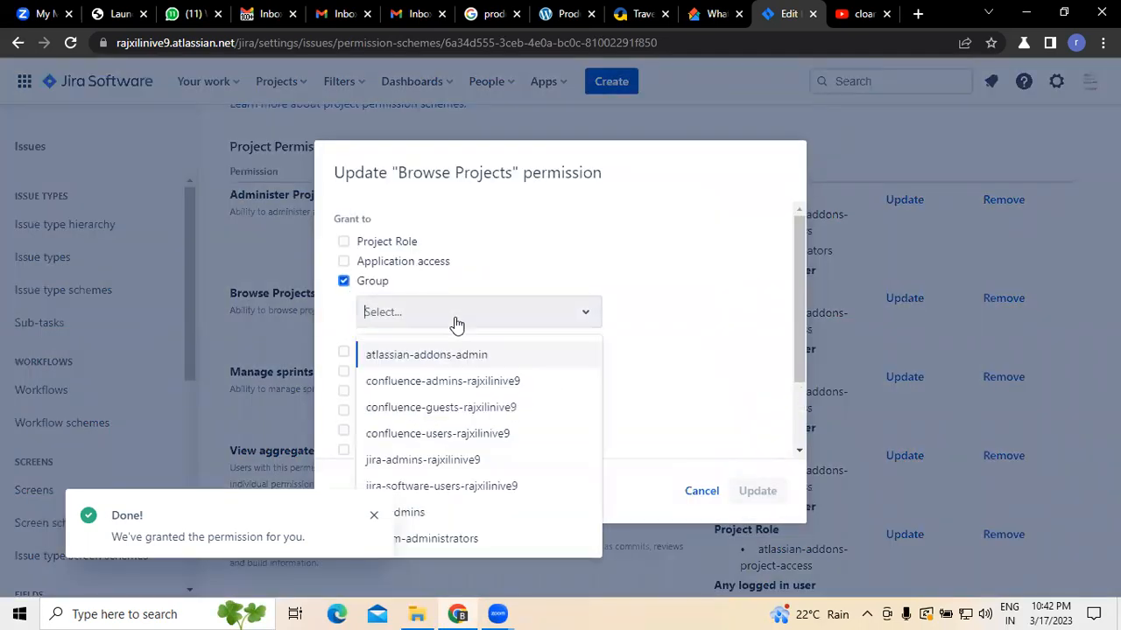
{"action": "left_click", "coordinate": [373, 517]}
{"action": "left_click", "coordinate": [417, 319]}
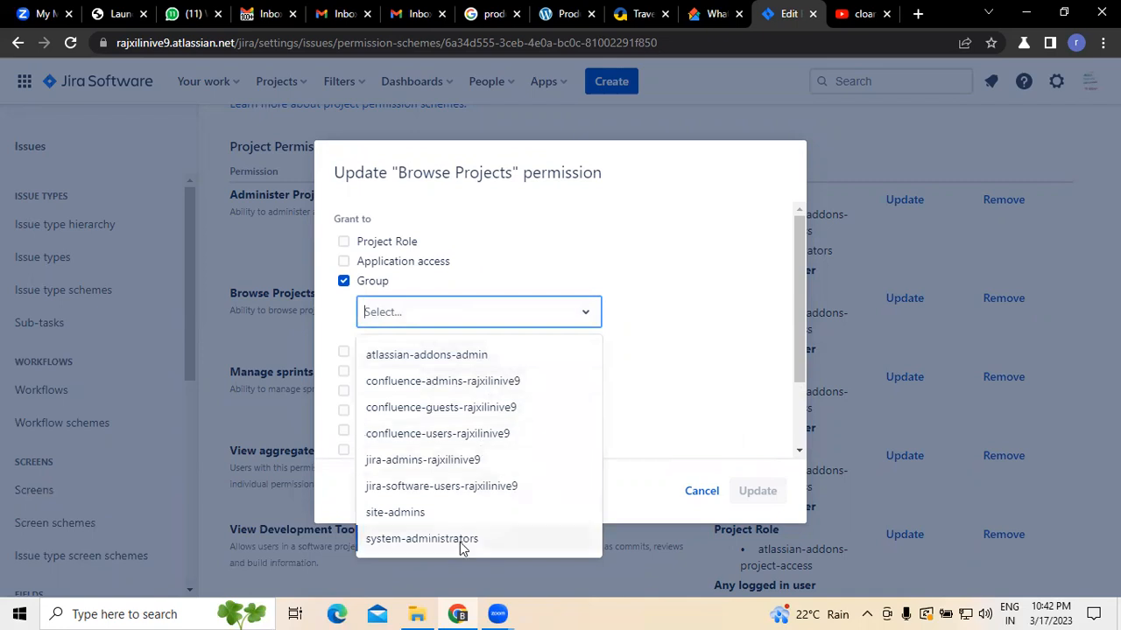
{"action": "left_click", "coordinate": [463, 462]}
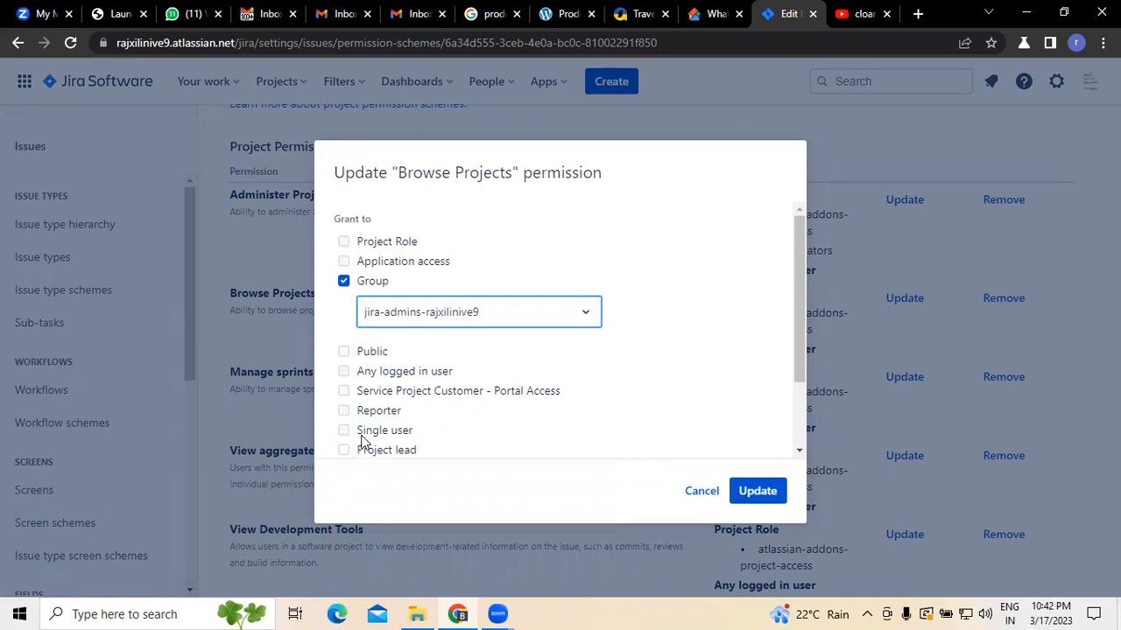
Step: Also tick Single user, Project lead and Current assignee for the Browse Projects permission
{"action": "scroll", "coordinate": [801, 374], "scroll_direction": "down", "scroll_amount": 2}
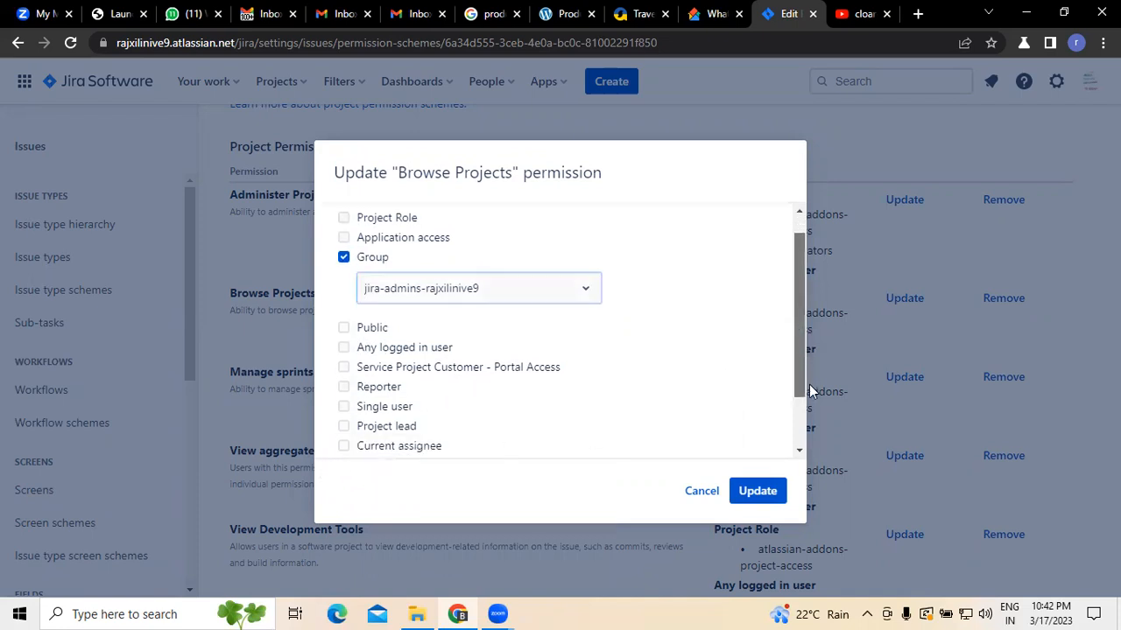
{"action": "left_click", "coordinate": [345, 358]}
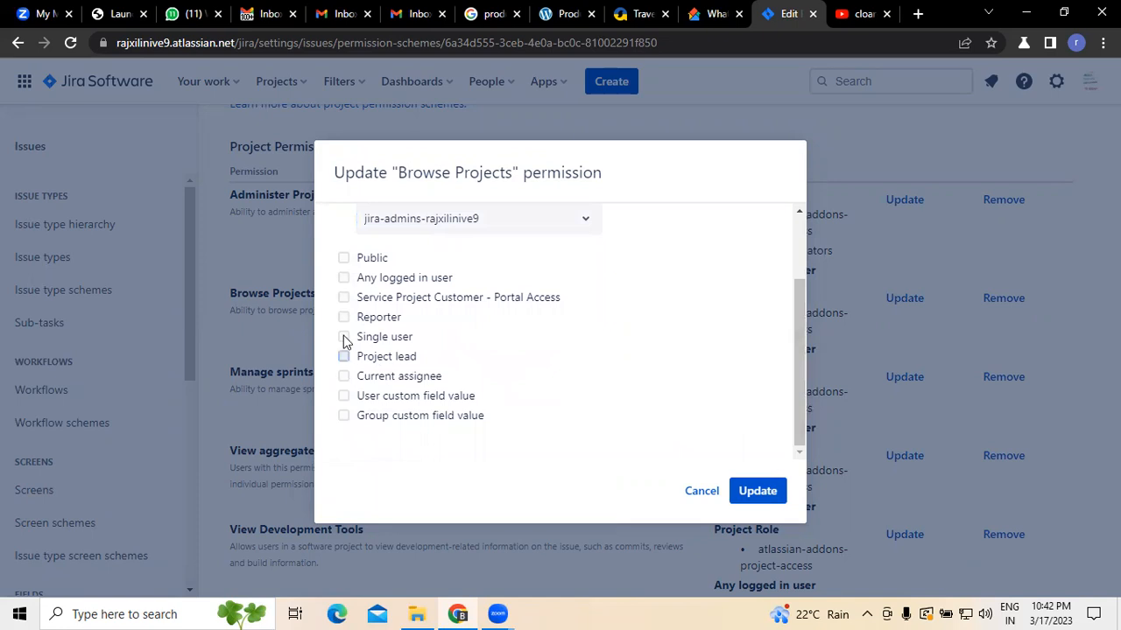
{"action": "left_click", "coordinate": [343, 337]}
{"action": "left_click", "coordinate": [401, 375]}
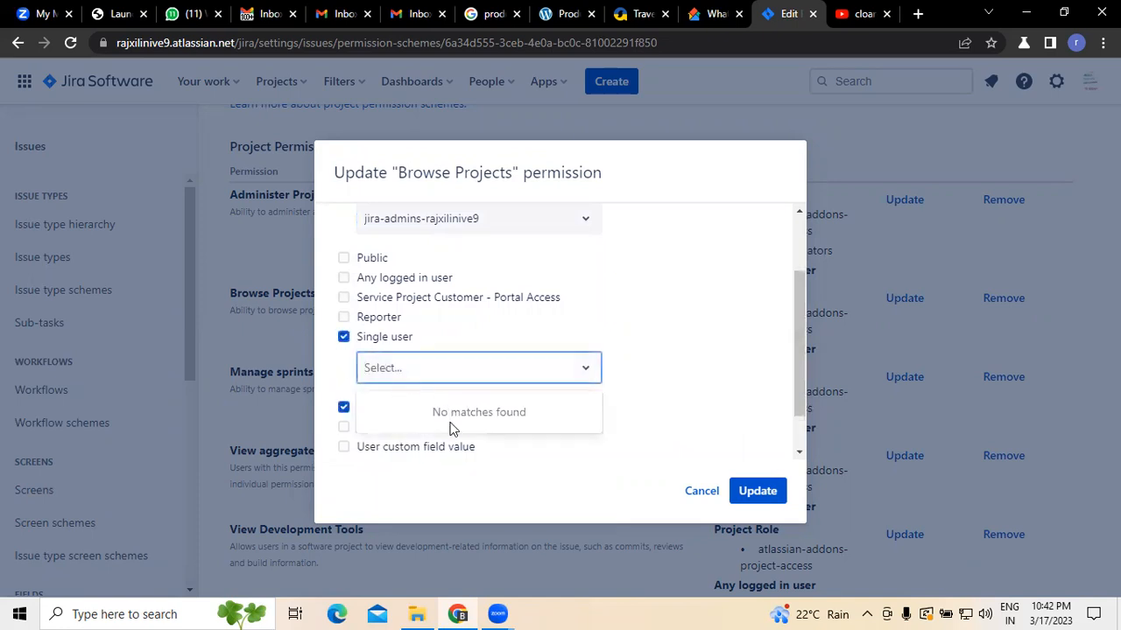
{"action": "left_click", "coordinate": [661, 320]}
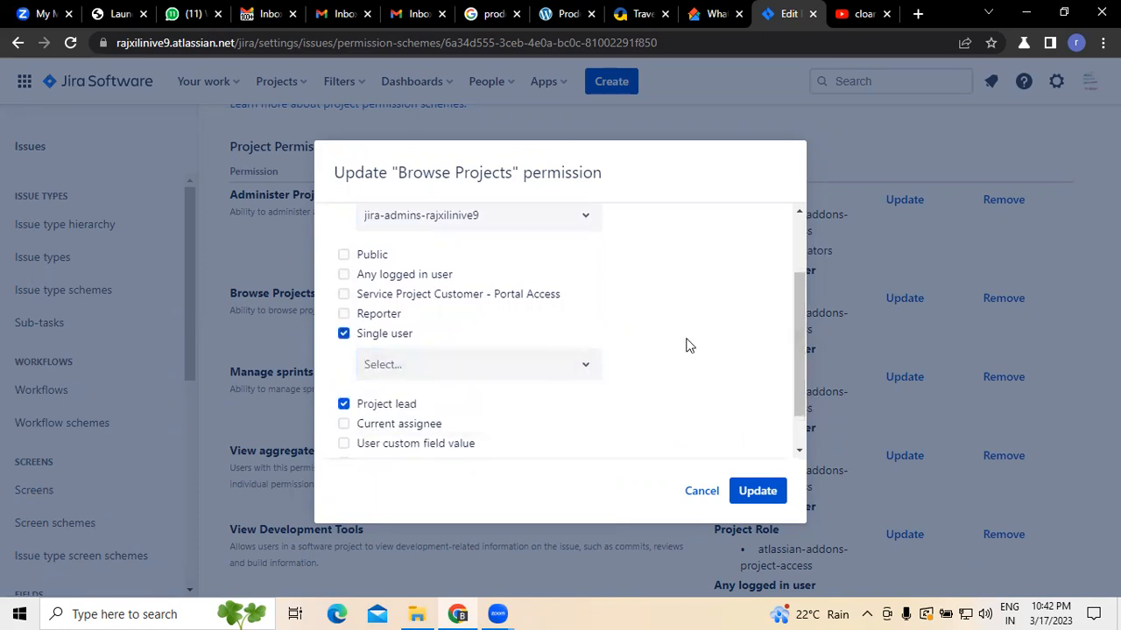
{"action": "scroll", "coordinate": [666, 364], "scroll_direction": "down", "scroll_amount": 1}
{"action": "left_click", "coordinate": [343, 376]}
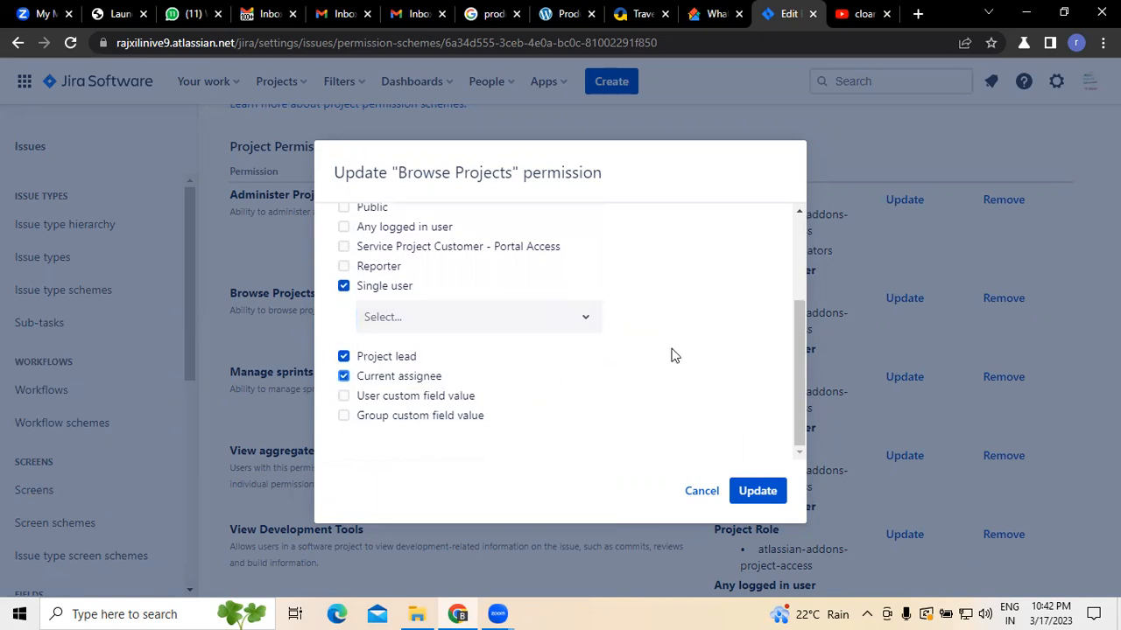
Step: Untick the Group option and save the Browse Projects permission update
{"action": "scroll", "coordinate": [662, 385], "scroll_direction": "up", "scroll_amount": 3}
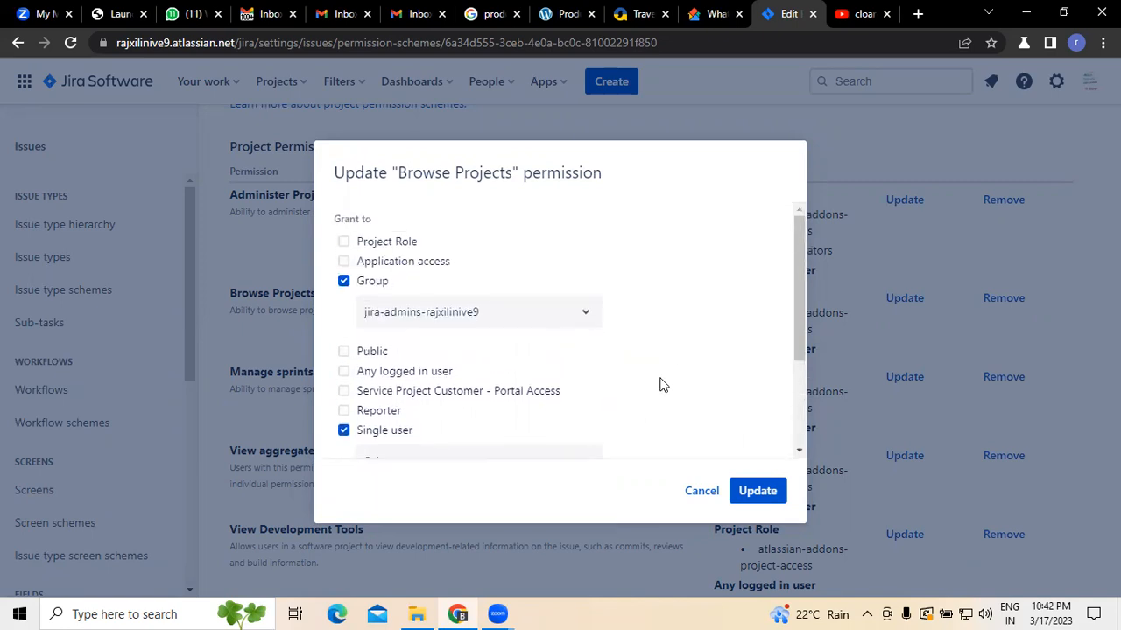
{"action": "left_click", "coordinate": [585, 313]}
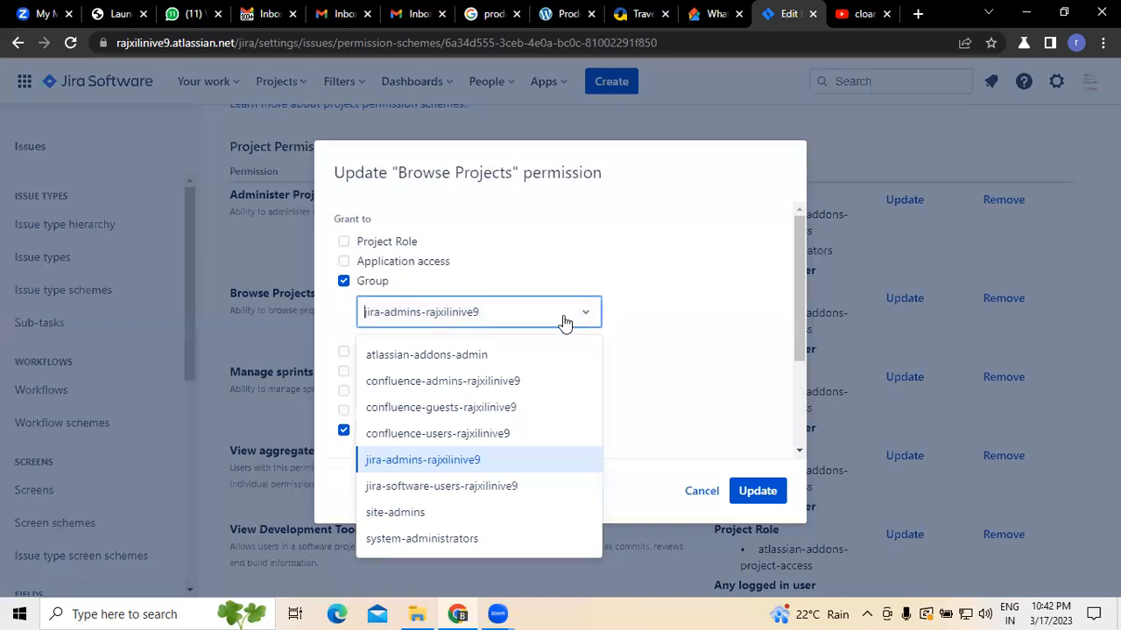
{"action": "left_click", "coordinate": [344, 283]}
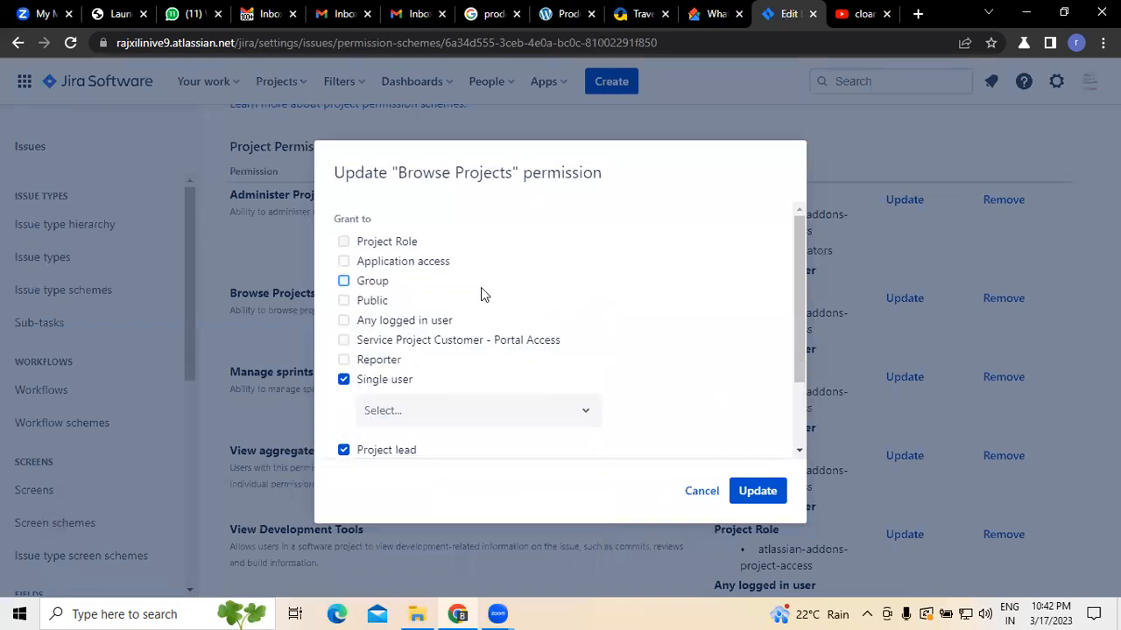
{"action": "scroll", "coordinate": [538, 308], "scroll_direction": "down", "scroll_amount": 2}
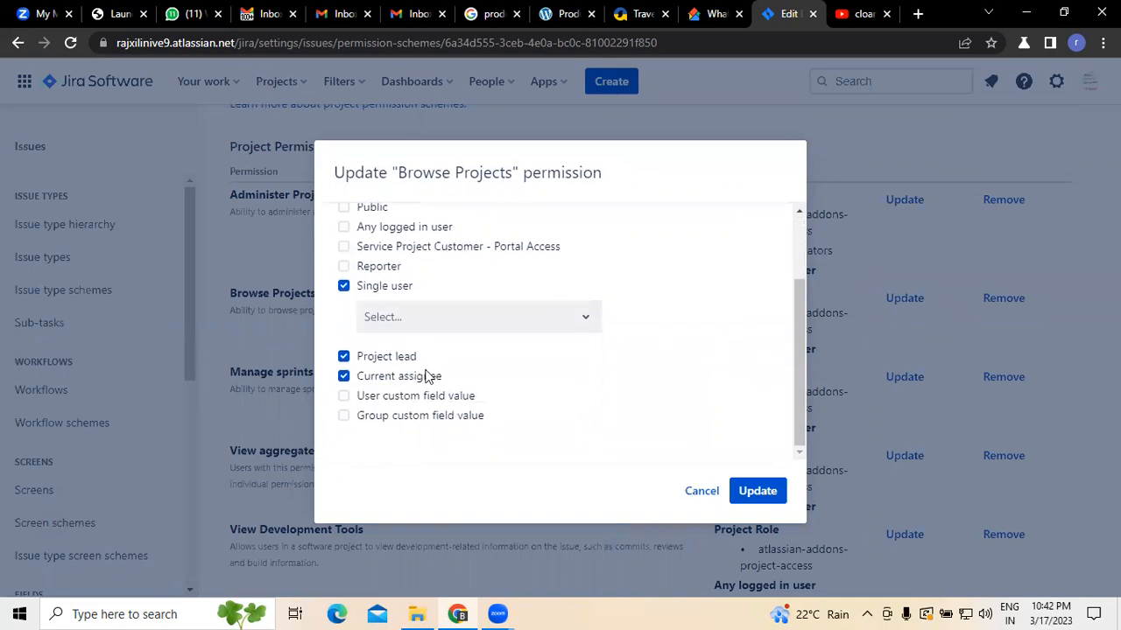
{"action": "left_click", "coordinate": [750, 495]}
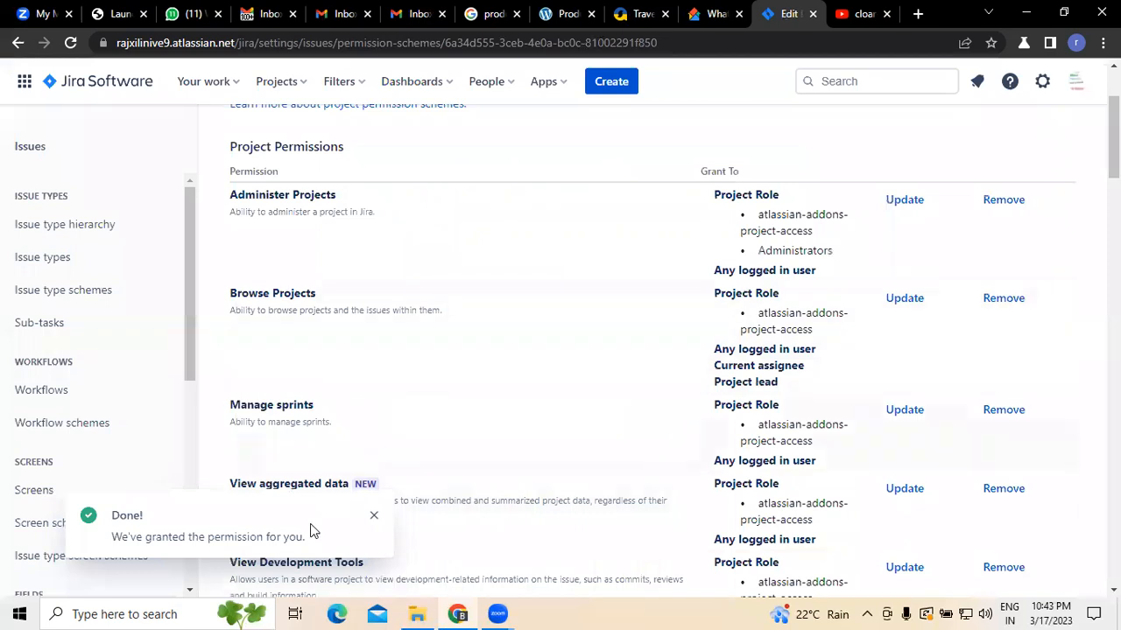
{"action": "left_click", "coordinate": [374, 517]}
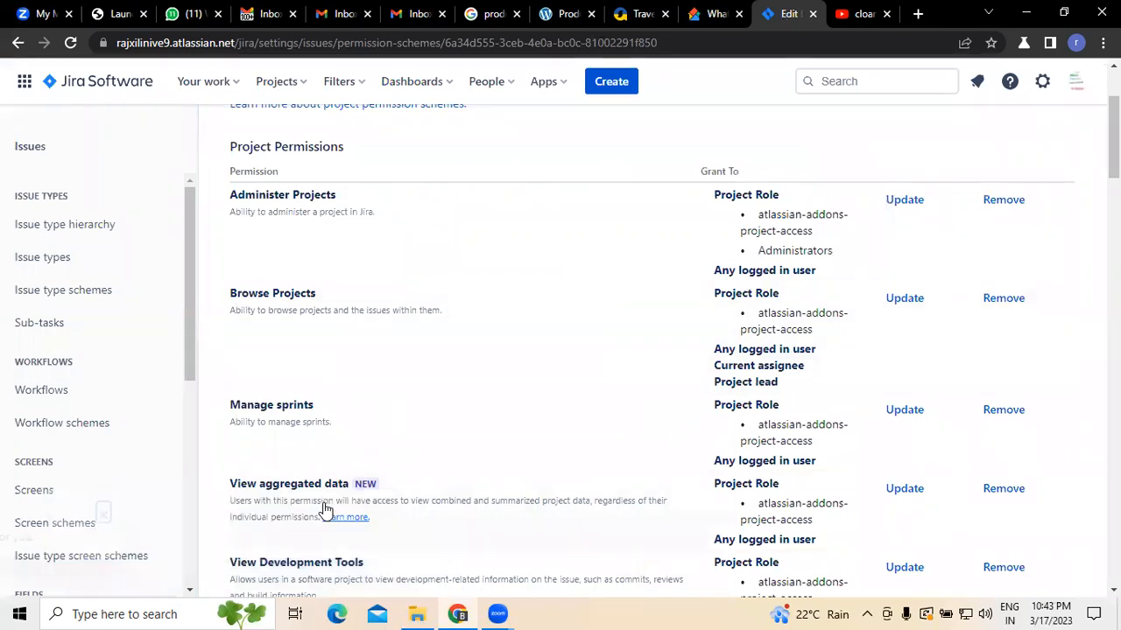
Step: Open the Manage sprints permission update and grant it to the Administrators project role
{"action": "scroll", "coordinate": [304, 398], "scroll_direction": "down", "scroll_amount": 2}
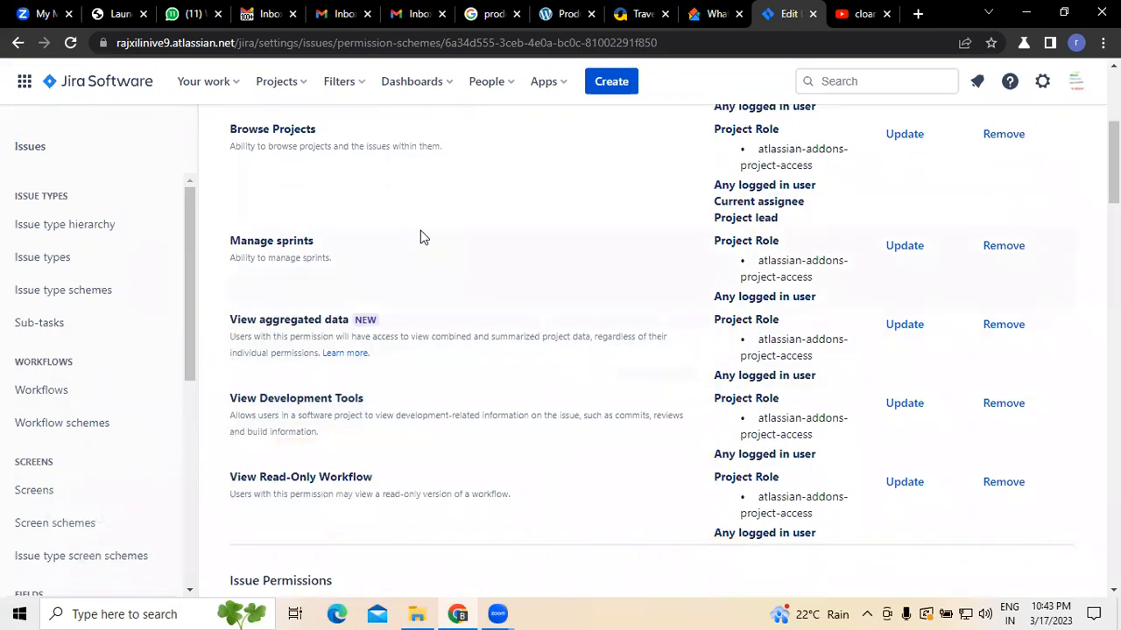
{"action": "left_click", "coordinate": [902, 246]}
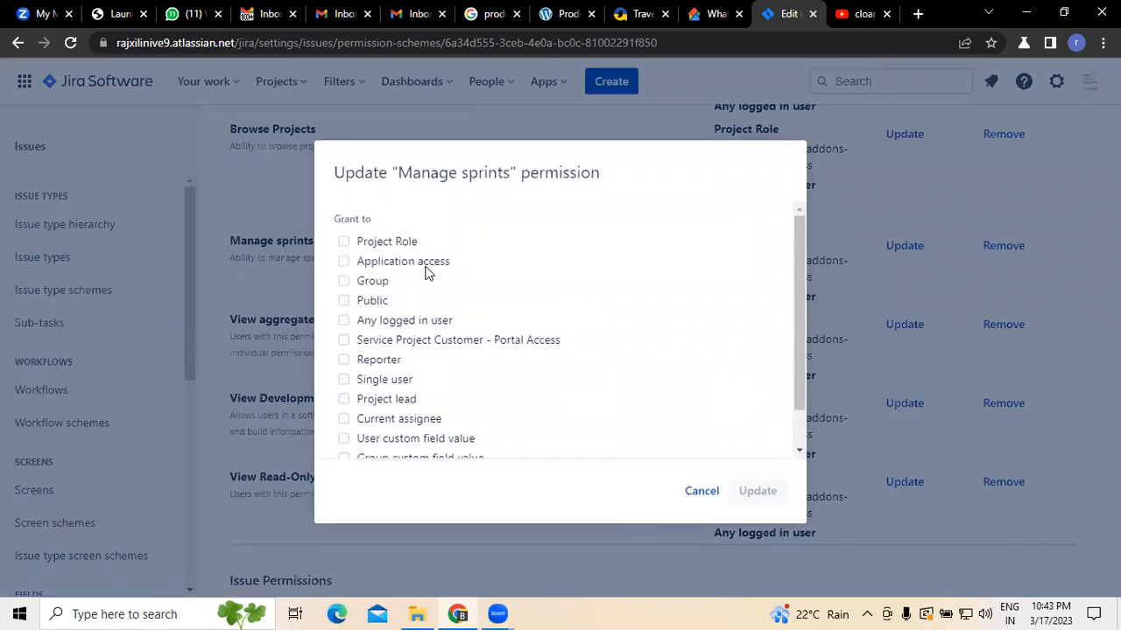
{"action": "left_click", "coordinate": [344, 242]}
{"action": "left_click", "coordinate": [459, 282]}
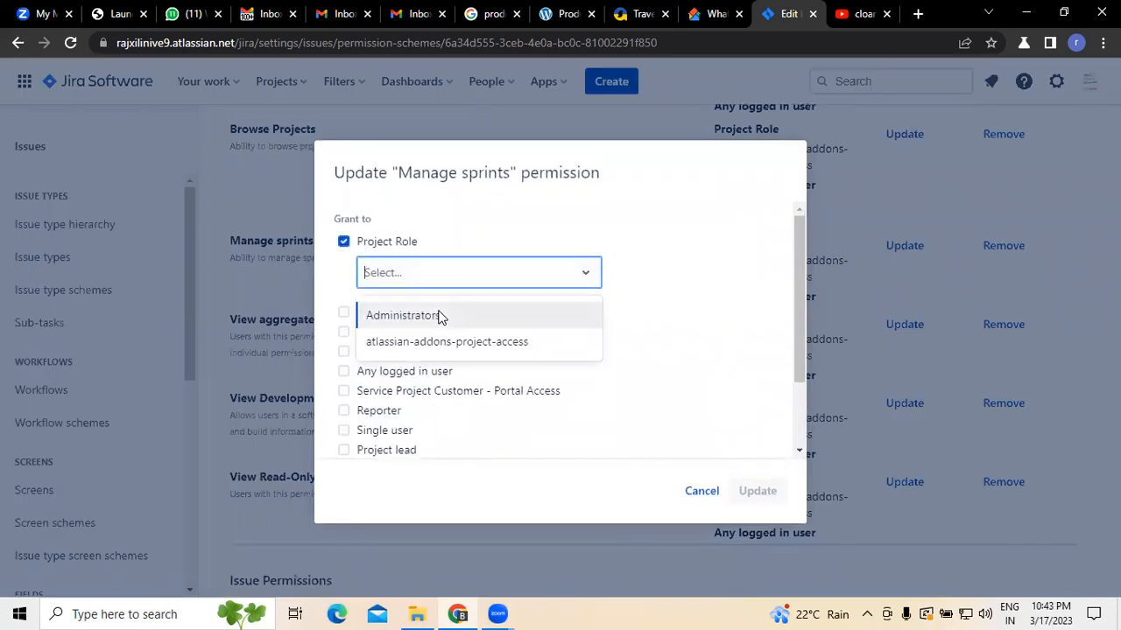
{"action": "left_click", "coordinate": [441, 316]}
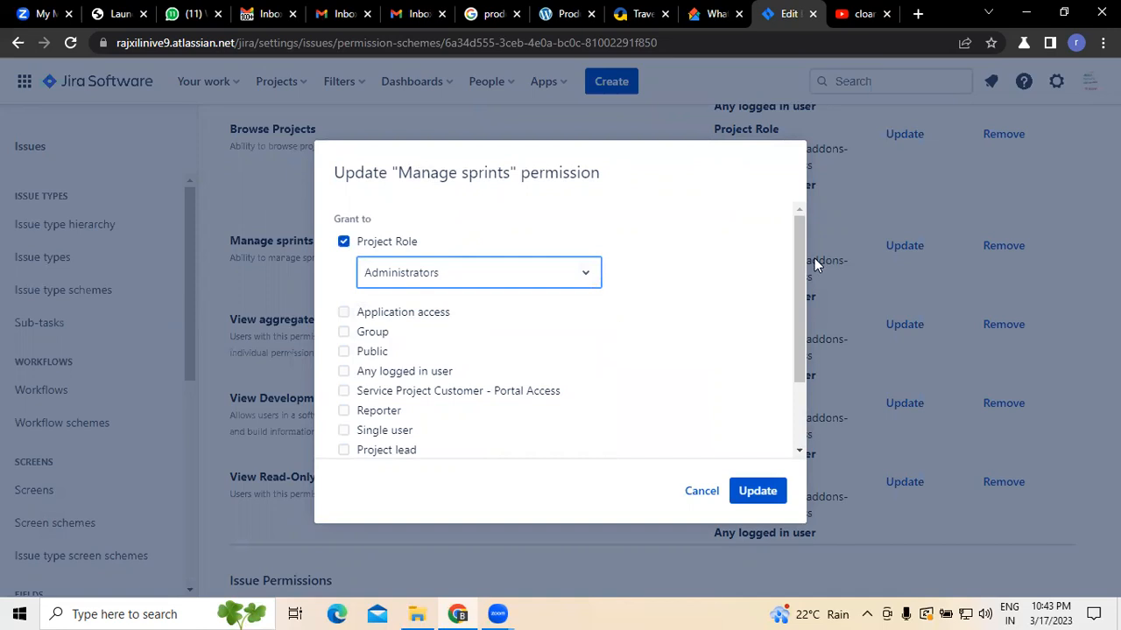
Step: Tick Single user, Project lead and Current assignee for the Manage sprints permission and save the update
{"action": "left_click_drag", "start_coordinate": [797, 261], "coordinate": [797, 317]}
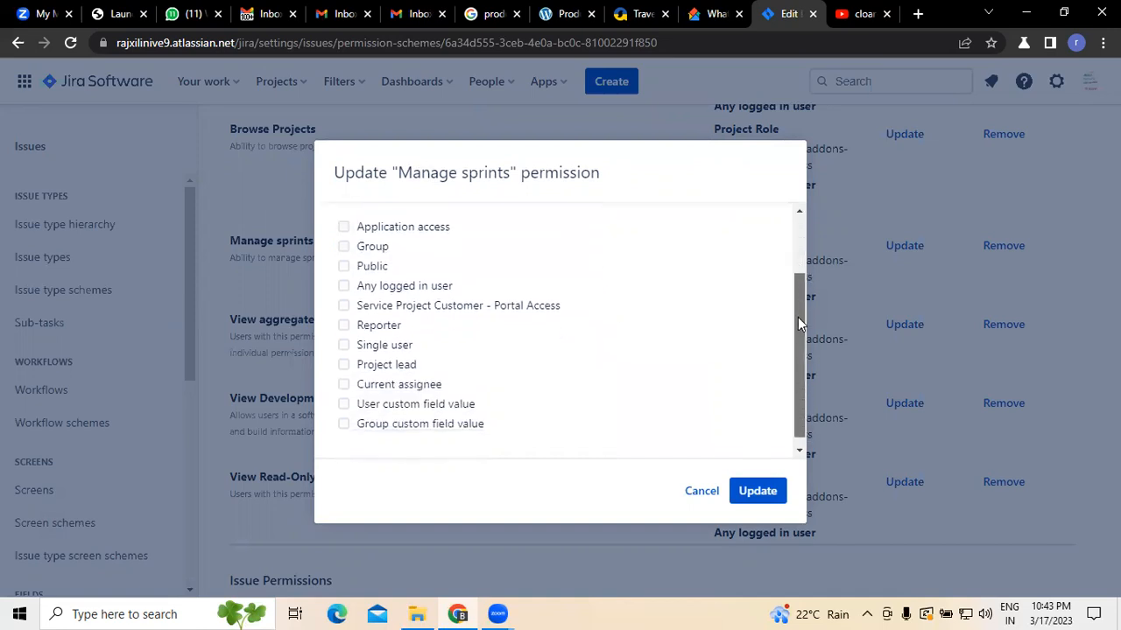
{"action": "left_click", "coordinate": [344, 345]}
{"action": "left_click", "coordinate": [450, 376]}
{"action": "left_click", "coordinate": [344, 345]}
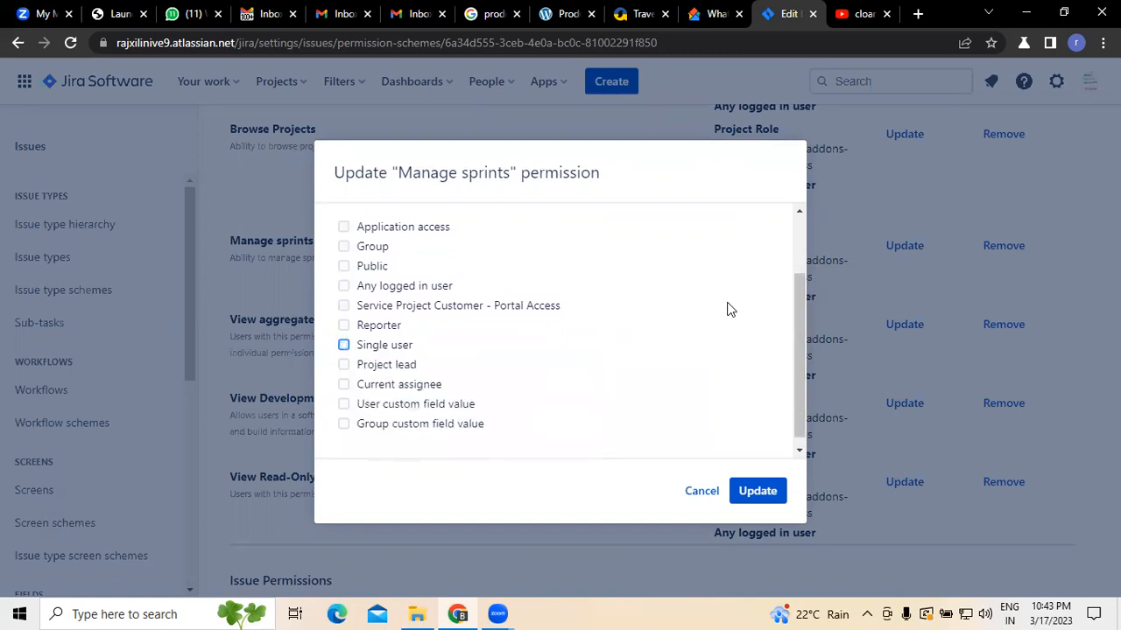
{"action": "scroll", "coordinate": [731, 310], "scroll_direction": "down", "scroll_amount": 1}
{"action": "left_click", "coordinate": [344, 338]}
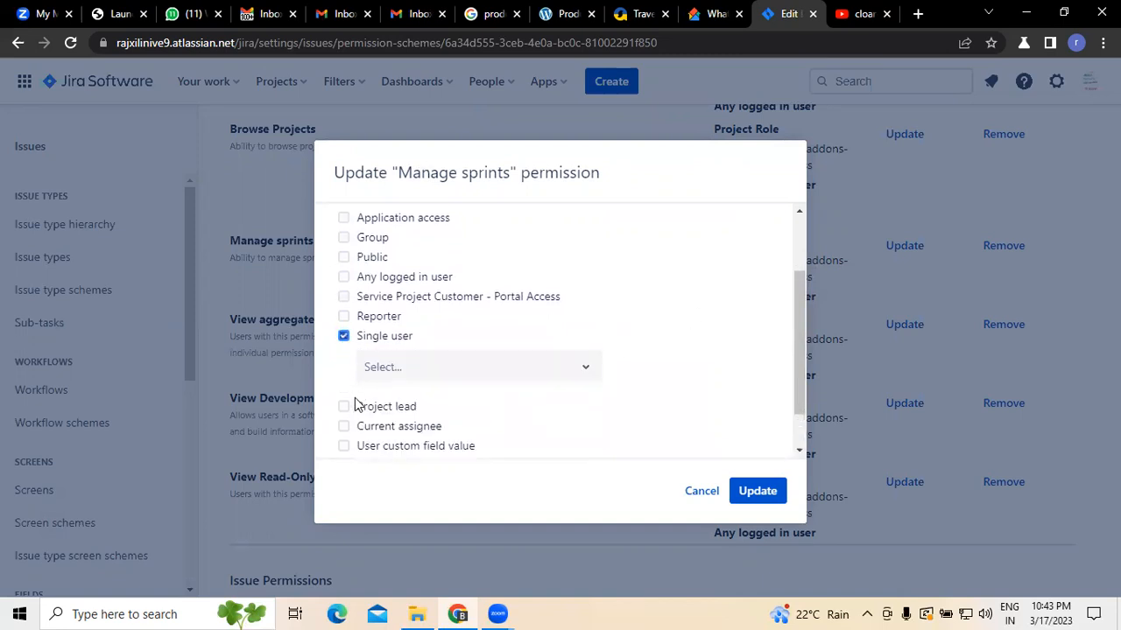
{"action": "left_click", "coordinate": [344, 408]}
{"action": "scroll", "coordinate": [625, 368], "scroll_direction": "down", "scroll_amount": 2}
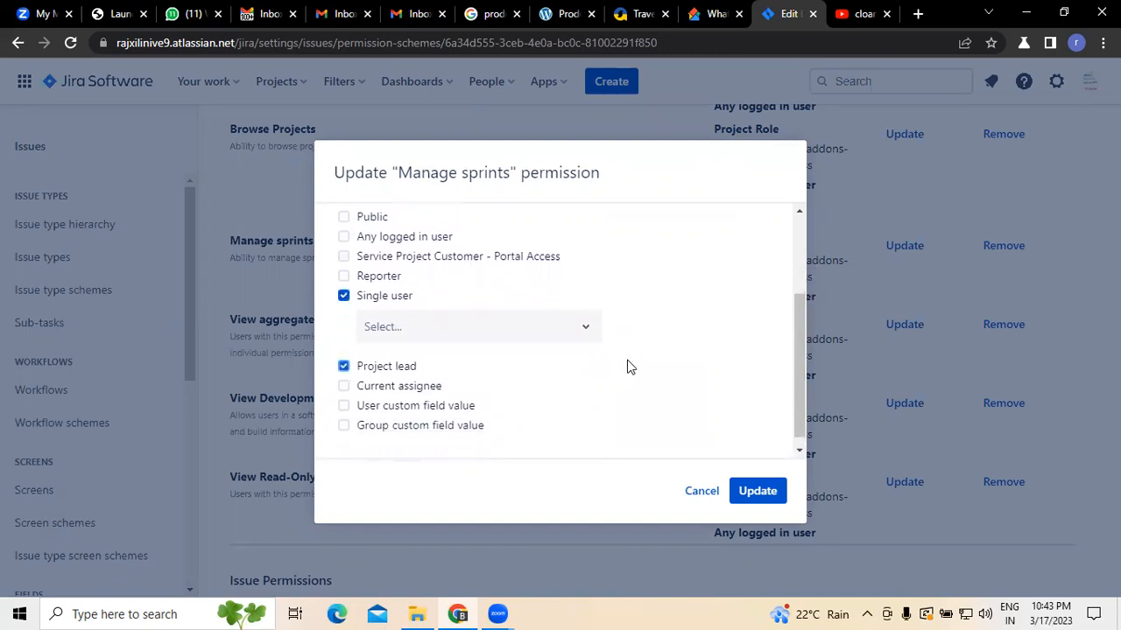
{"action": "left_click", "coordinate": [344, 377]}
{"action": "left_click", "coordinate": [754, 493]}
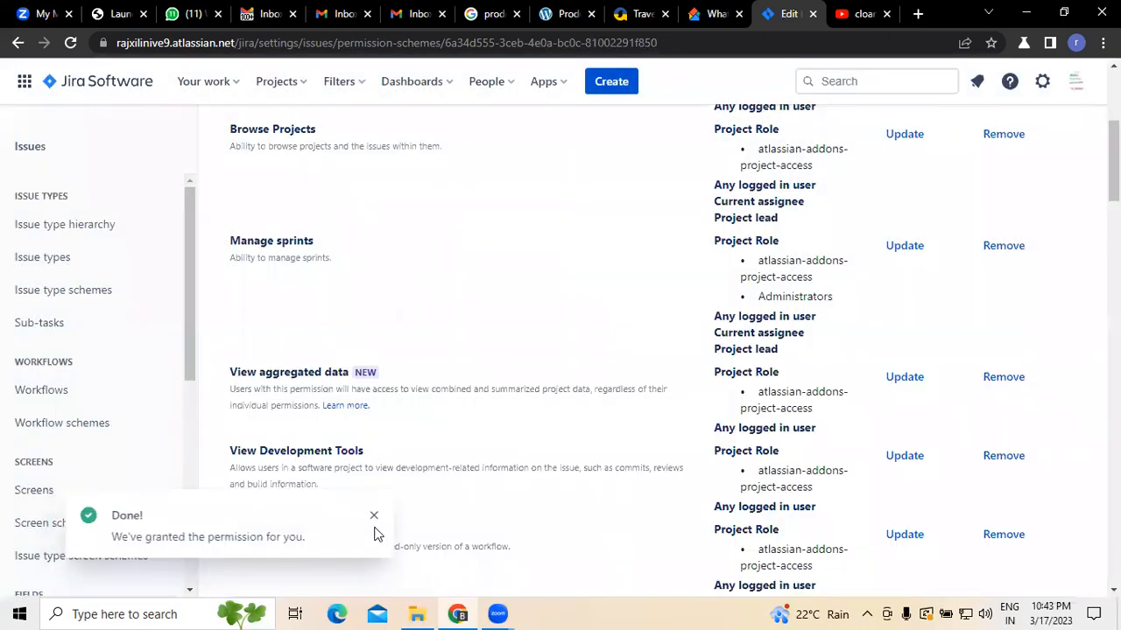
Step: Open the View aggregated data permission update and grant it to the Administrators project role and Any logged in user
{"action": "left_click", "coordinate": [374, 518]}
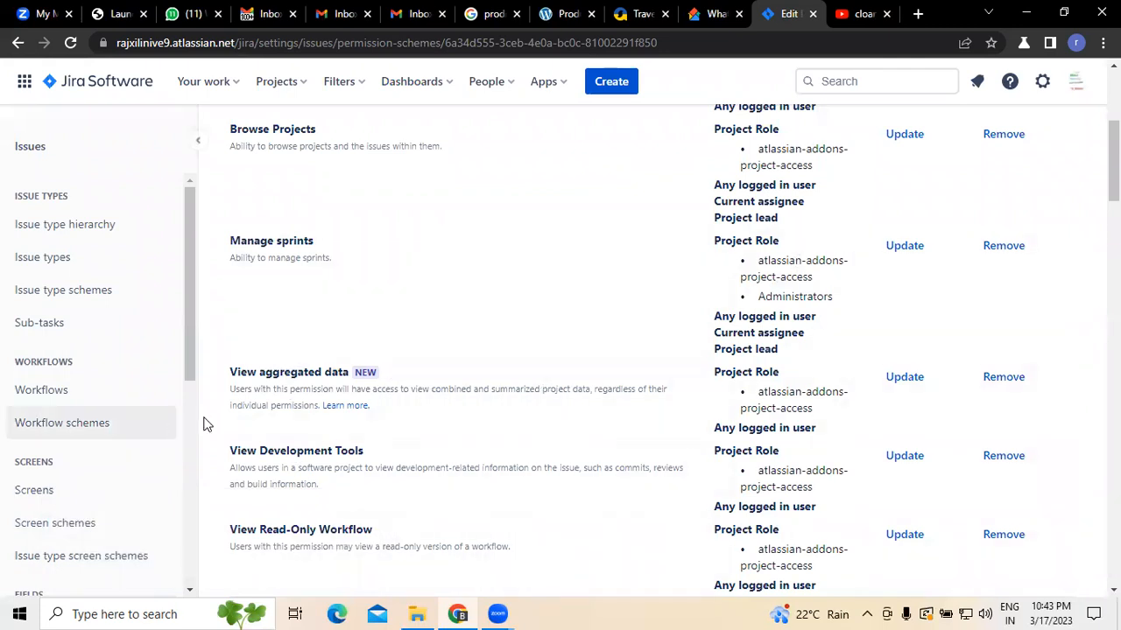
{"action": "left_click", "coordinate": [903, 378]}
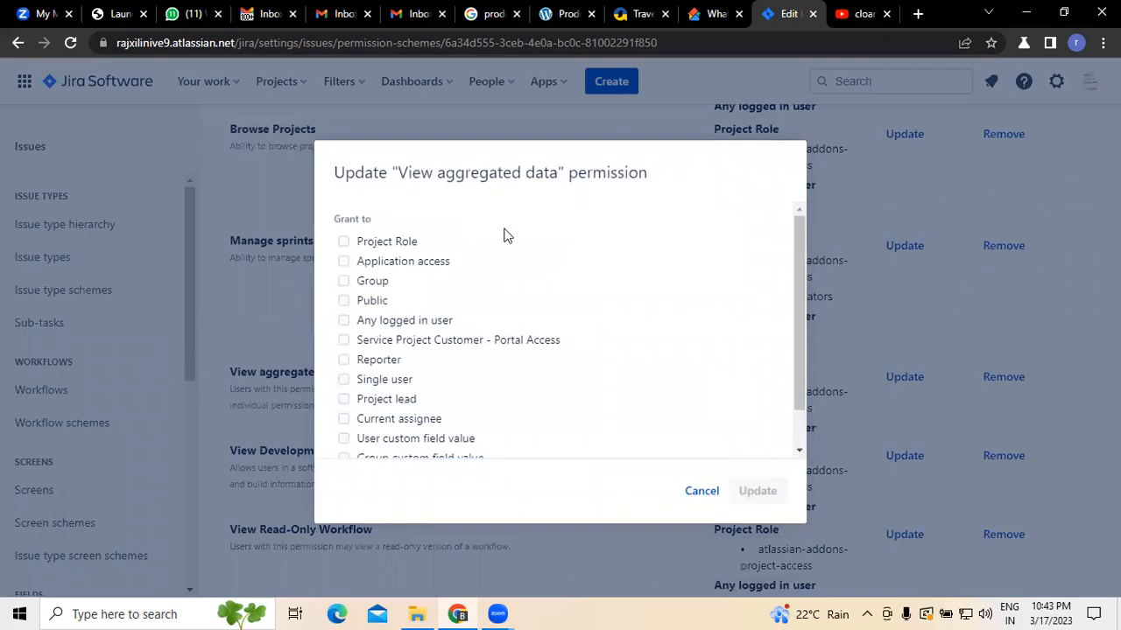
{"action": "left_click", "coordinate": [344, 242]}
{"action": "left_click", "coordinate": [424, 278]}
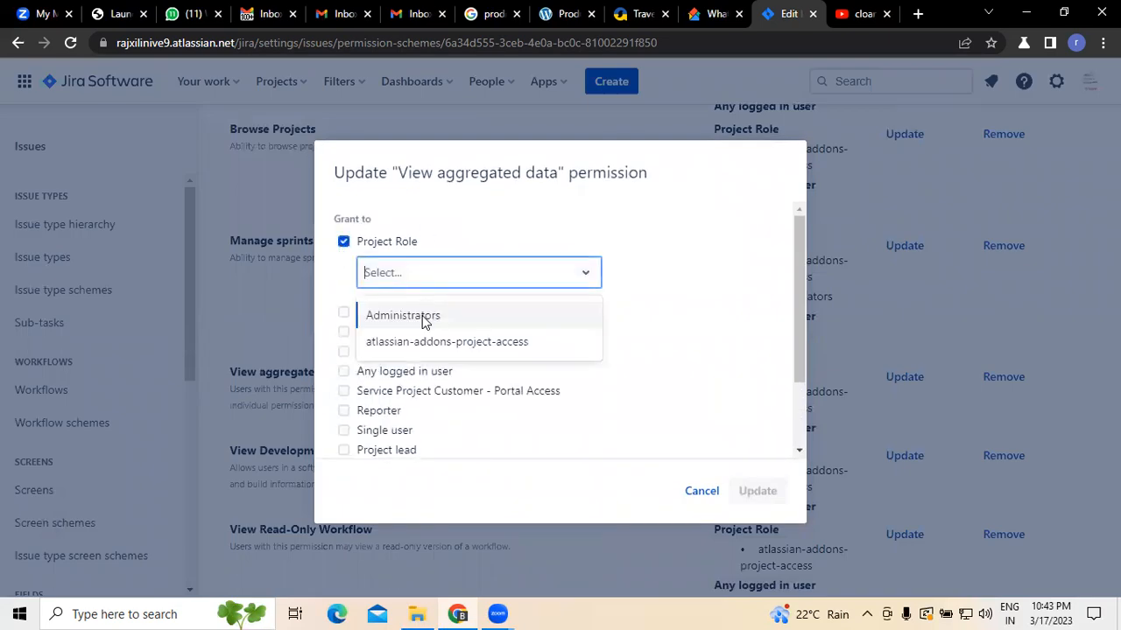
{"action": "left_click", "coordinate": [420, 316]}
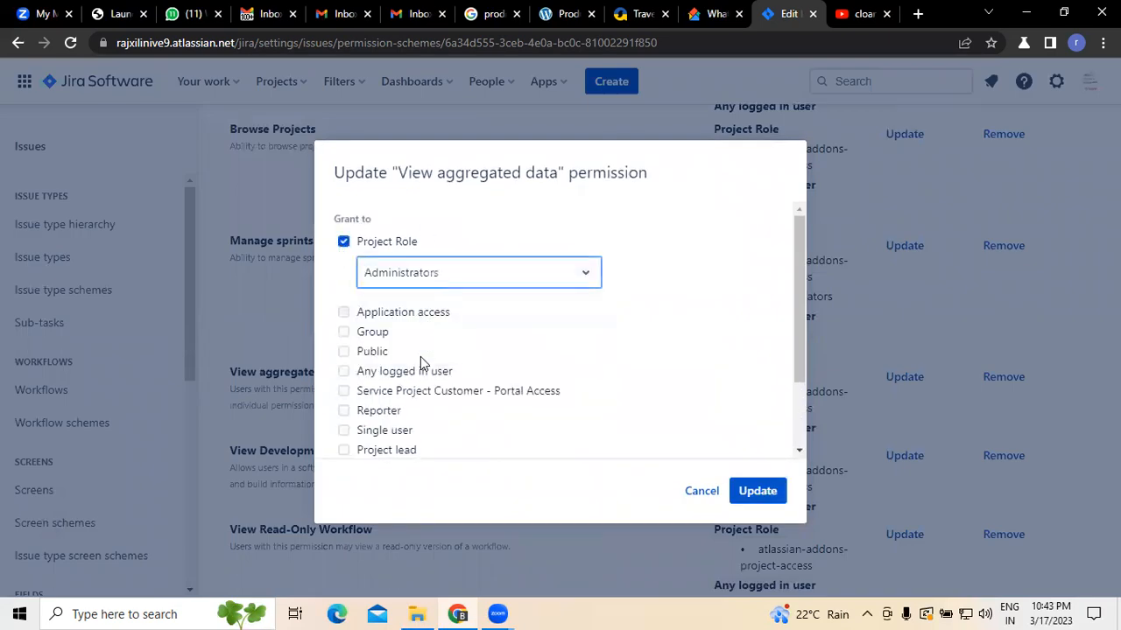
{"action": "left_click", "coordinate": [343, 372]}
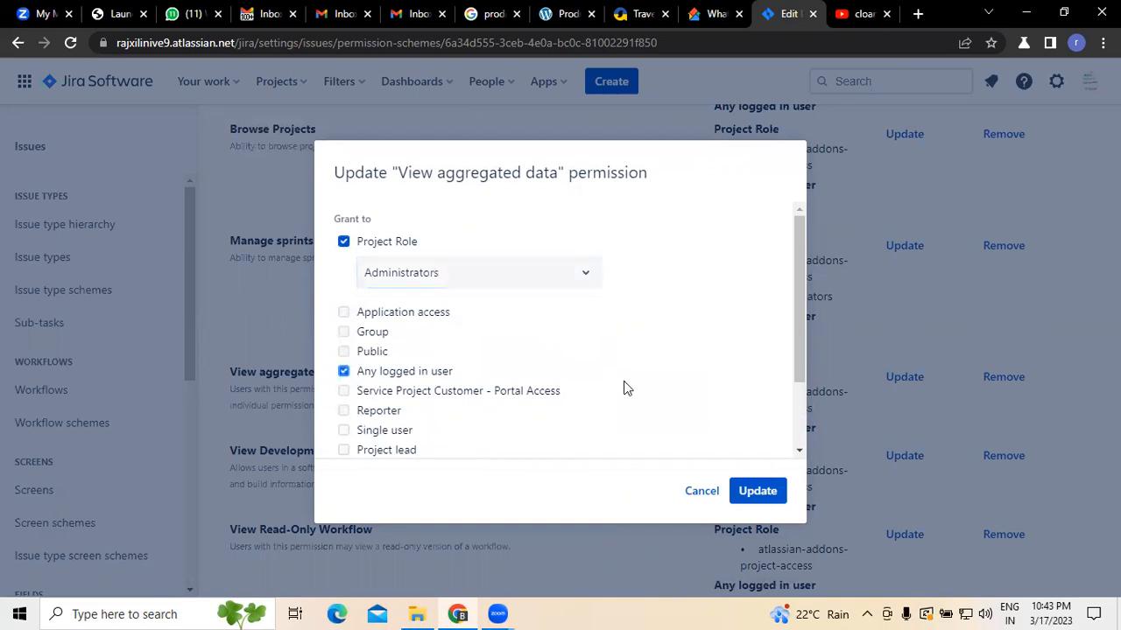
Step: Also tick Project lead for View aggregated data and save the permission update
{"action": "left_click", "coordinate": [808, 334]}
{"action": "left_click", "coordinate": [904, 377]}
{"action": "left_click", "coordinate": [343, 242]}
{"action": "left_click", "coordinate": [400, 277]}
{"action": "left_click", "coordinate": [408, 316]}
{"action": "left_click", "coordinate": [343, 371]}
{"action": "left_click_drag", "start_coordinate": [803, 331], "coordinate": [807, 411]}
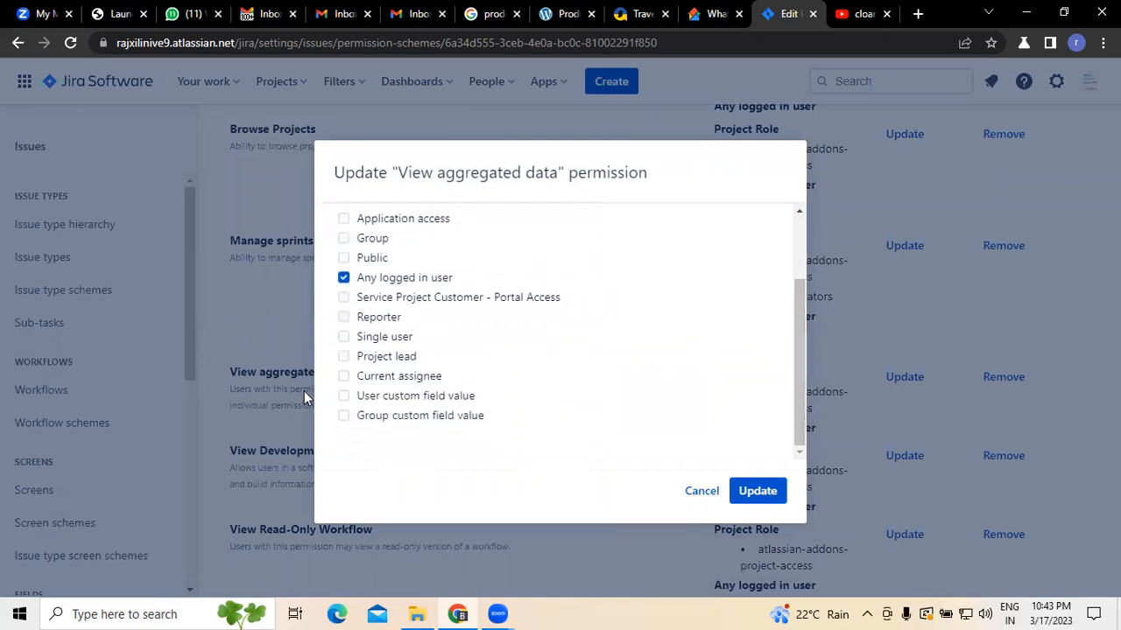
{"action": "left_click", "coordinate": [343, 359]}
{"action": "left_click", "coordinate": [764, 493]}
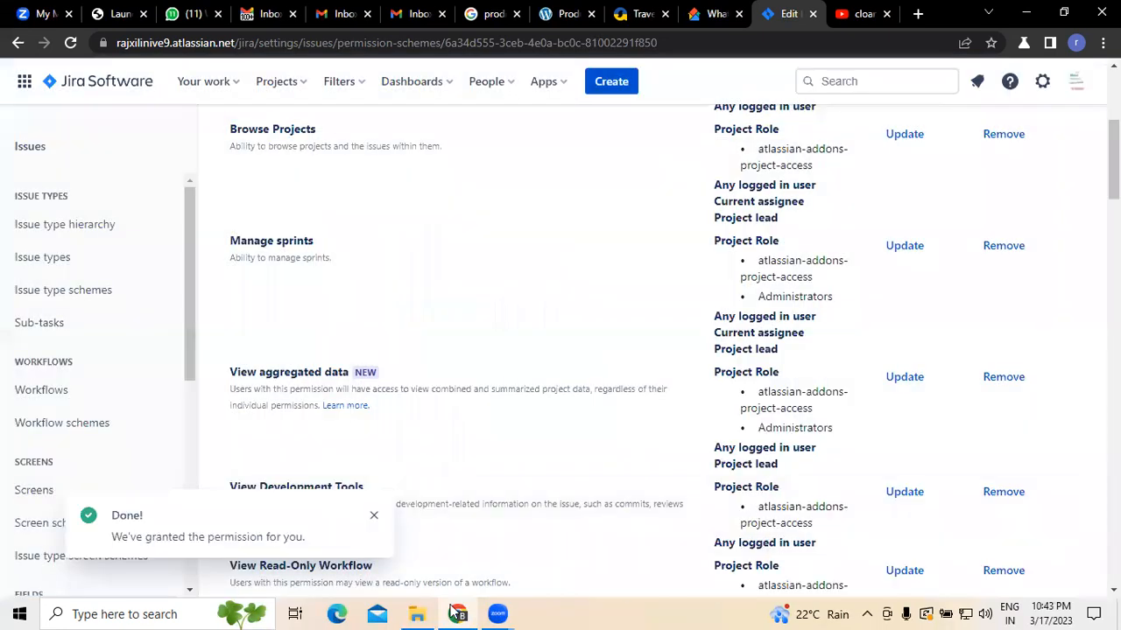
Step: Open the View Development Tools permission update and grant it to the Administrators project role
{"action": "left_click", "coordinate": [374, 519]}
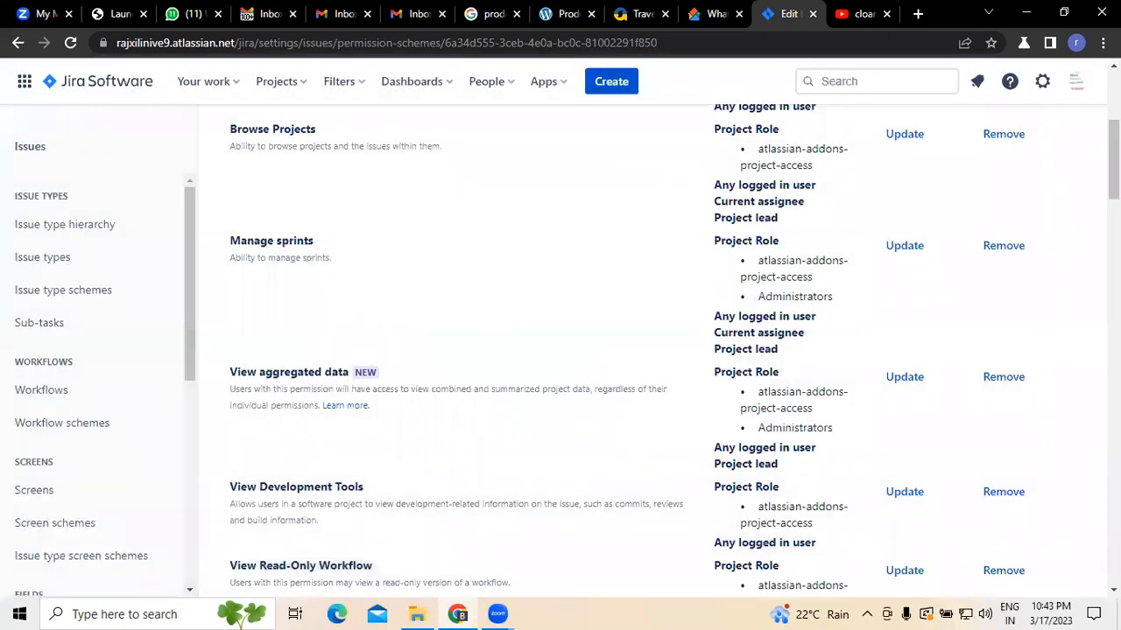
{"action": "scroll", "coordinate": [484, 176], "scroll_direction": "down", "scroll_amount": 4}
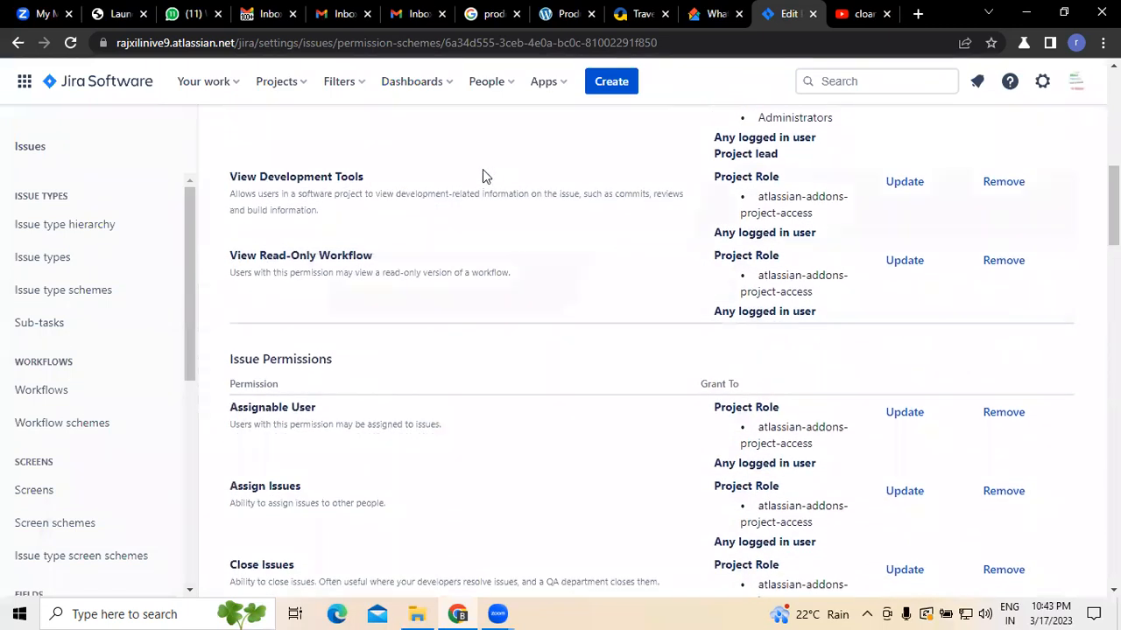
{"action": "left_click", "coordinate": [902, 184]}
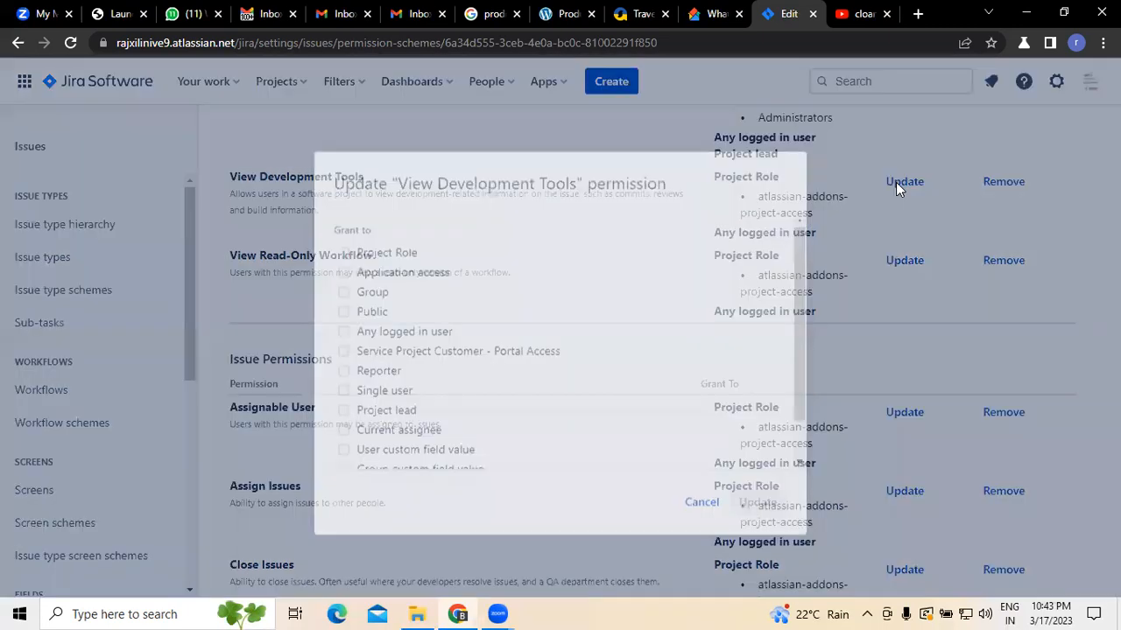
{"action": "left_click", "coordinate": [344, 242]}
{"action": "left_click", "coordinate": [454, 274]}
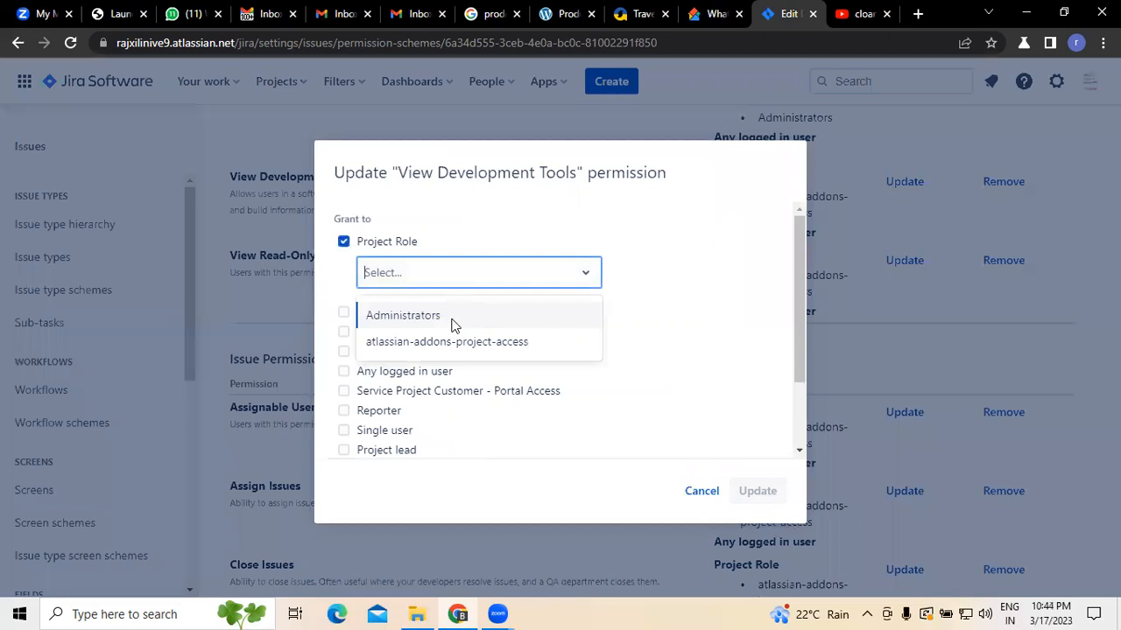
{"action": "left_click", "coordinate": [452, 317]}
Step: Tick Single user, Project lead and Current assignee for View Development Tools and save the update
{"action": "left_click", "coordinate": [344, 431]}
{"action": "left_click_drag", "start_coordinate": [795, 305], "coordinate": [799, 420]}
{"action": "left_click", "coordinate": [343, 357]}
{"action": "left_click", "coordinate": [343, 377]}
{"action": "left_click", "coordinate": [750, 490]}
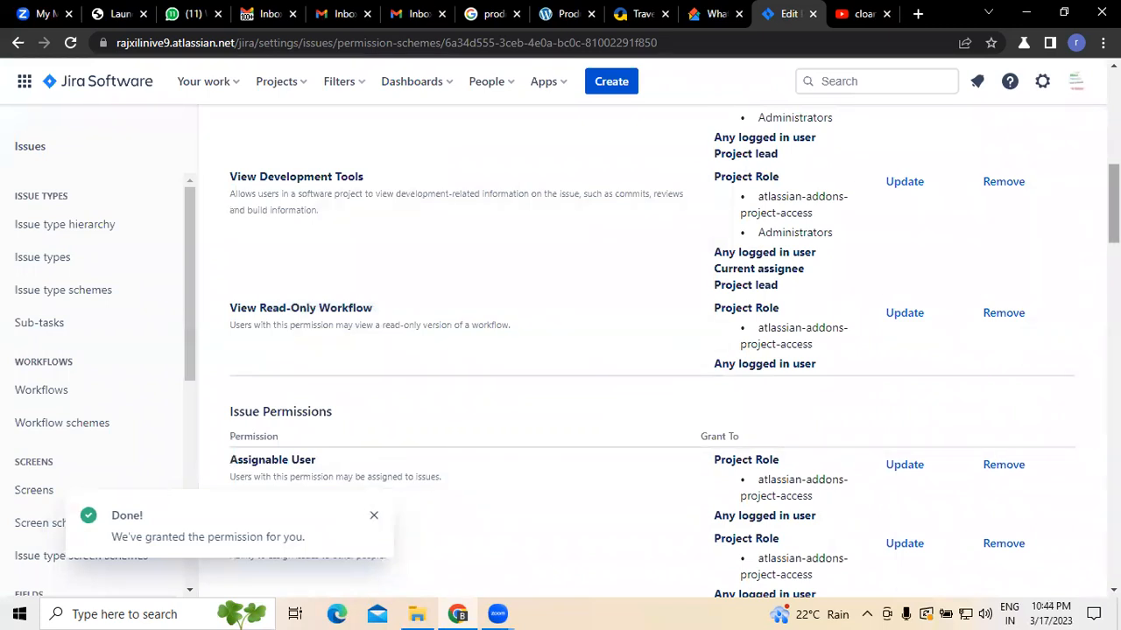
Step: Open the View Read-Only Workflow permission update and grant it to the Administrators project role
{"action": "scroll", "coordinate": [291, 268], "scroll_direction": "down", "scroll_amount": 1}
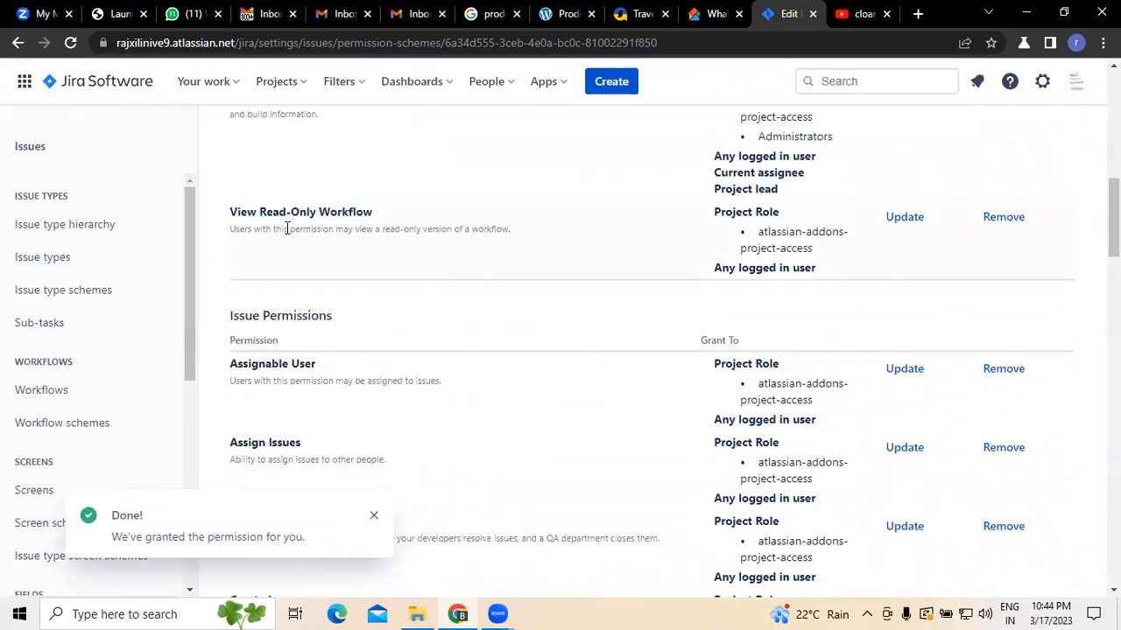
{"action": "left_click", "coordinate": [917, 223]}
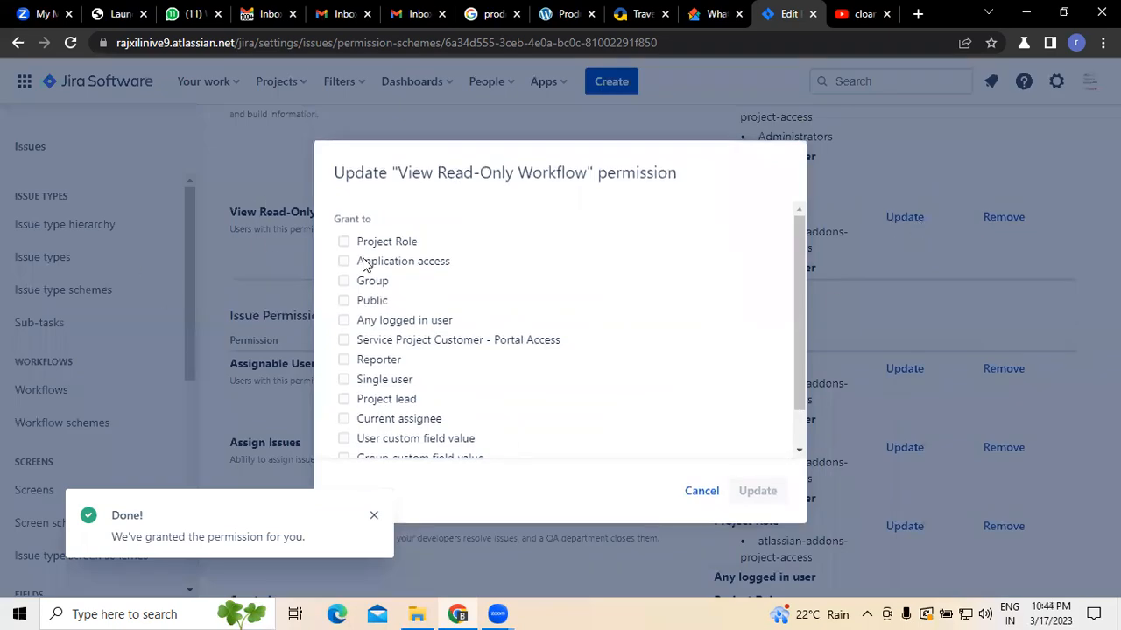
{"action": "left_click", "coordinate": [344, 243]}
{"action": "left_click", "coordinate": [455, 285]}
{"action": "left_click", "coordinate": [433, 316]}
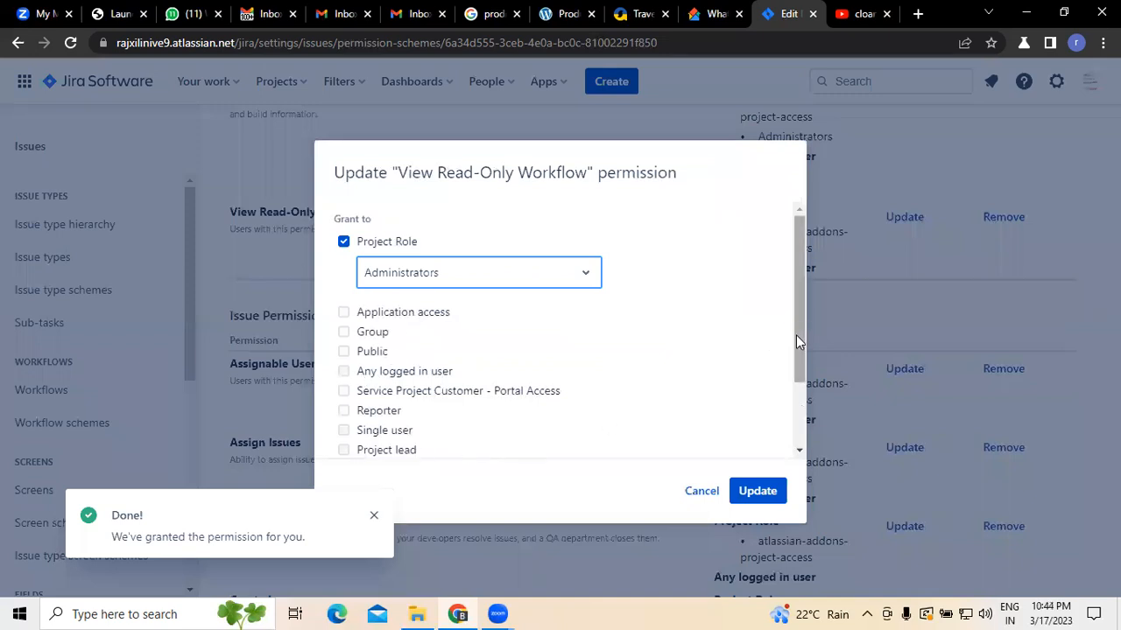
Step: Tick Project lead and Current assignee for View Read-Only Workflow and save the update
{"action": "scroll", "coordinate": [796, 336], "scroll_direction": "down", "scroll_amount": 2}
{"action": "left_click", "coordinate": [343, 378]}
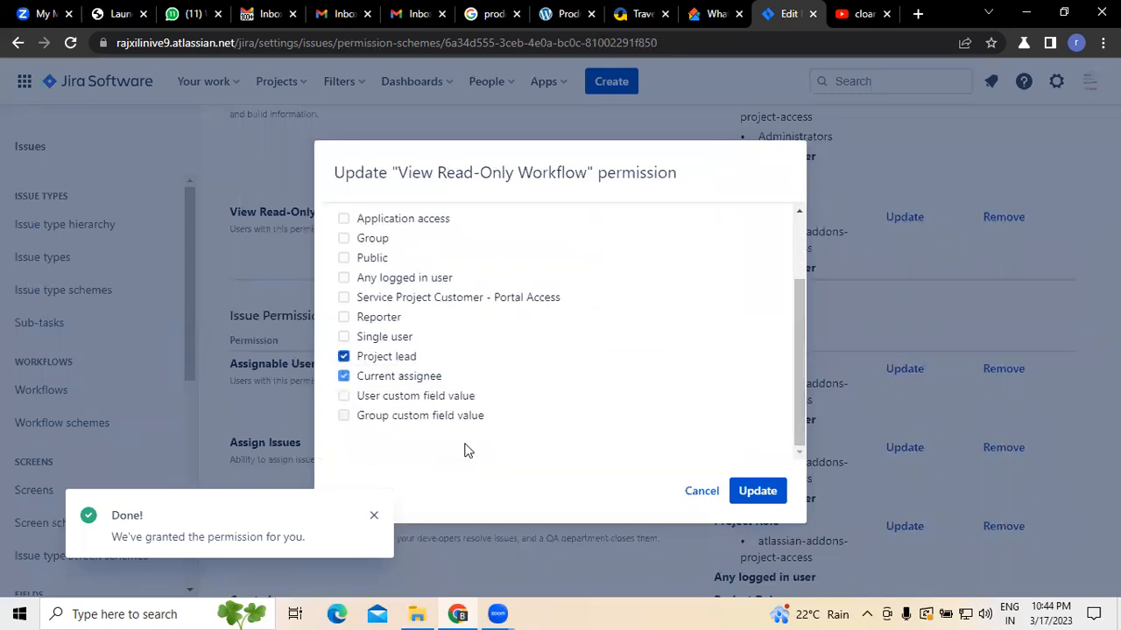
{"action": "left_click", "coordinate": [776, 496]}
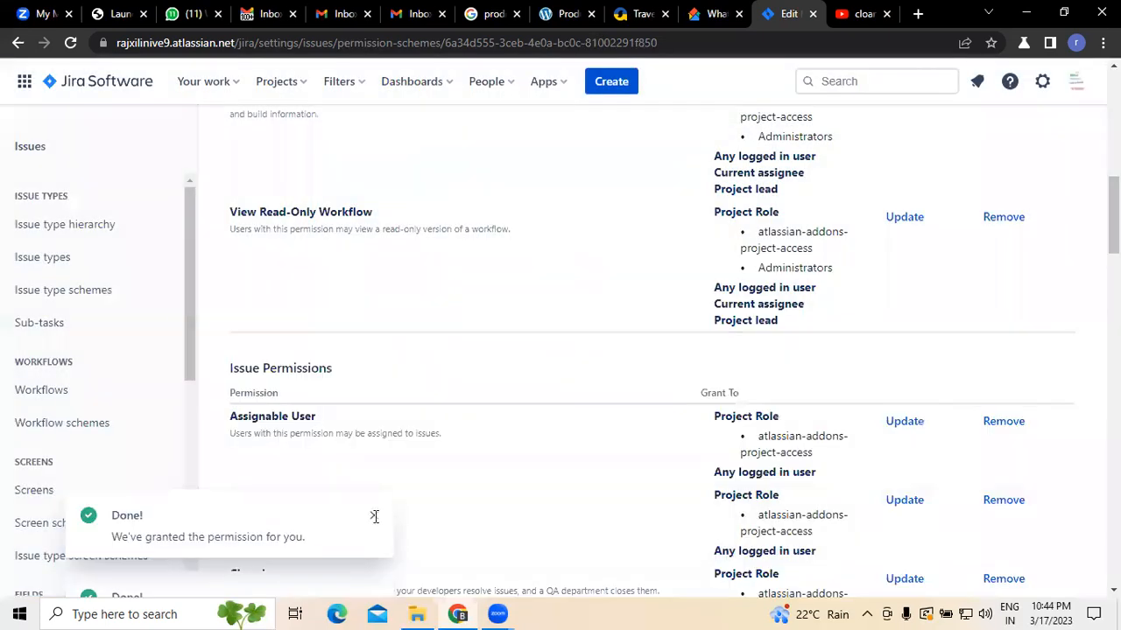
Step: Open the Assignable User permission update and grant it to the Administrators project role
{"action": "scroll", "coordinate": [652, 350], "scroll_direction": "up", "scroll_amount": 10}
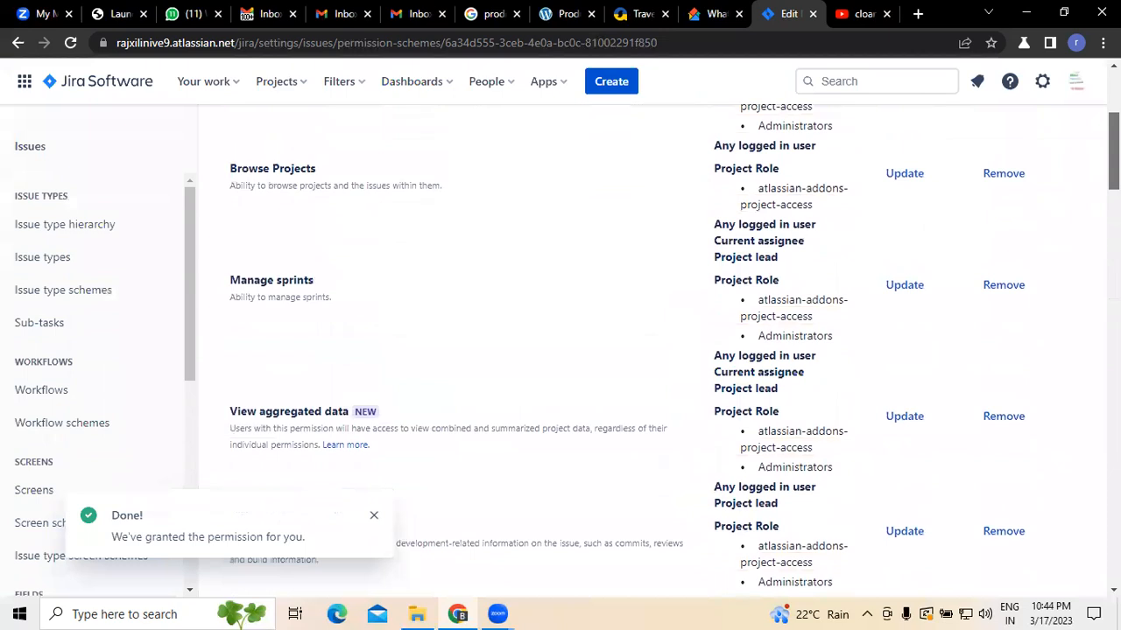
{"action": "scroll", "coordinate": [653, 350], "scroll_direction": "down", "scroll_amount": 12}
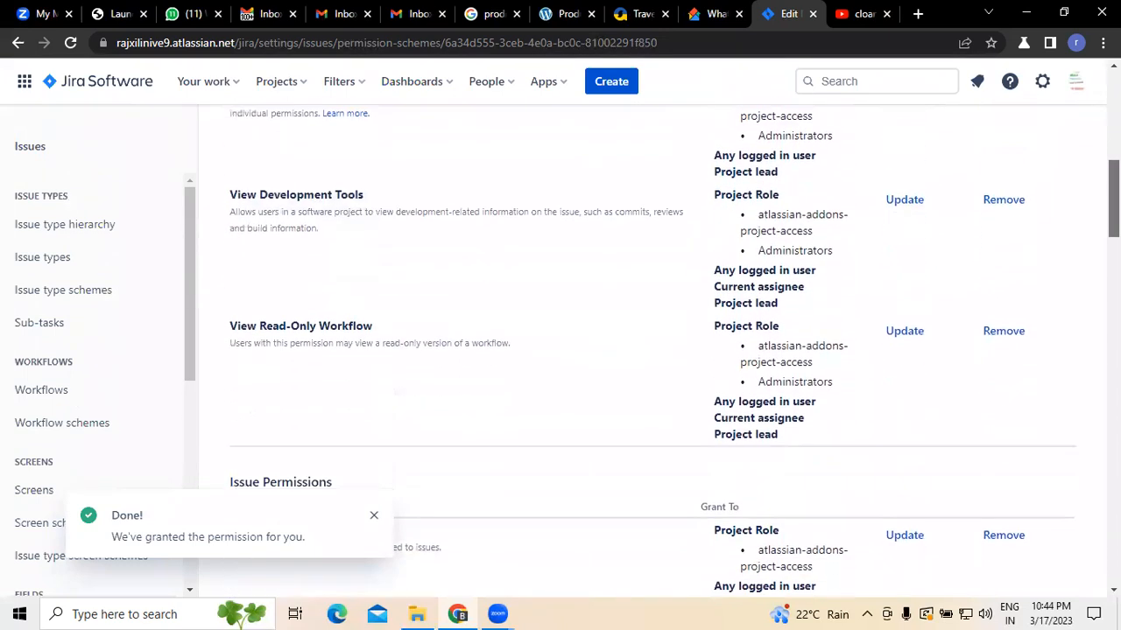
{"action": "scroll", "coordinate": [652, 350], "scroll_direction": "down", "scroll_amount": 3}
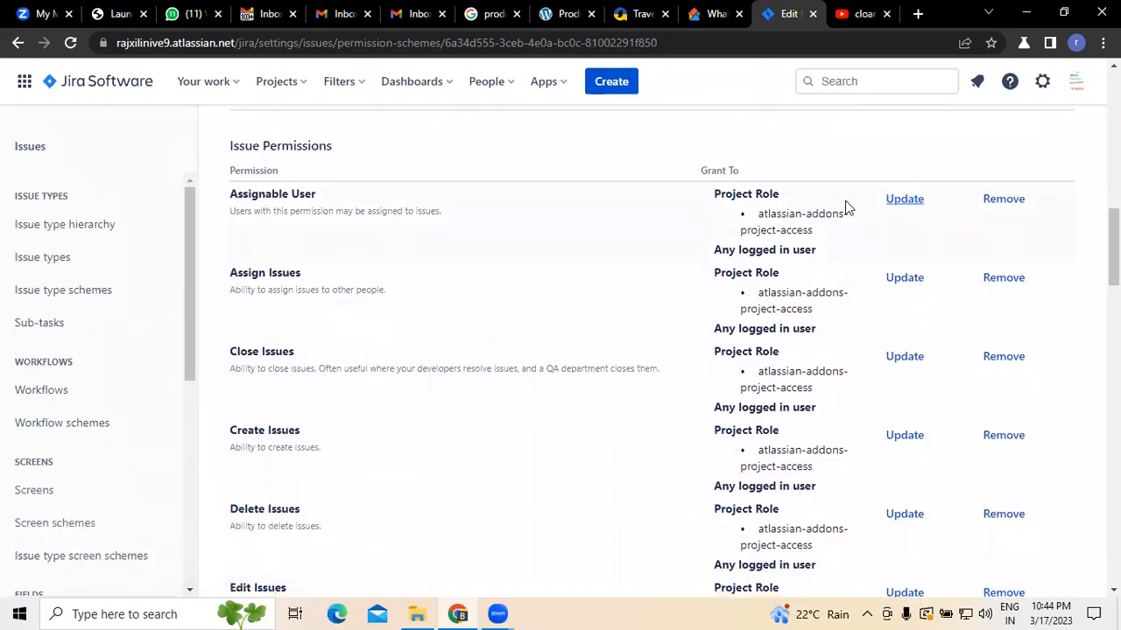
{"action": "left_click", "coordinate": [901, 203]}
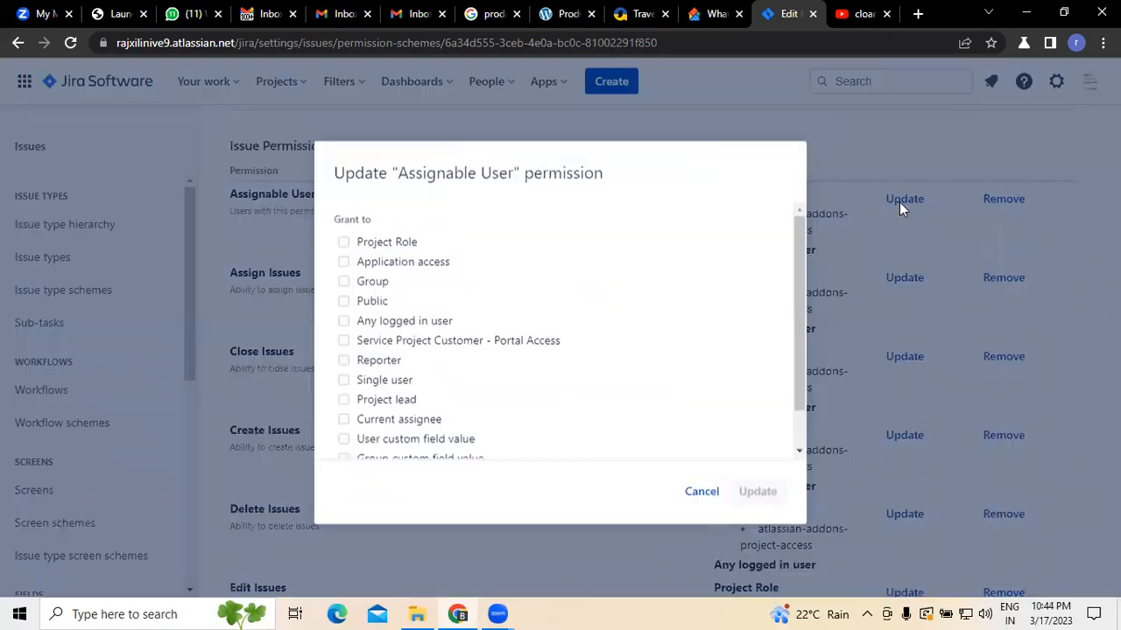
{"action": "left_click", "coordinate": [344, 243]}
{"action": "left_click", "coordinate": [458, 282]}
{"action": "left_click", "coordinate": [438, 317]}
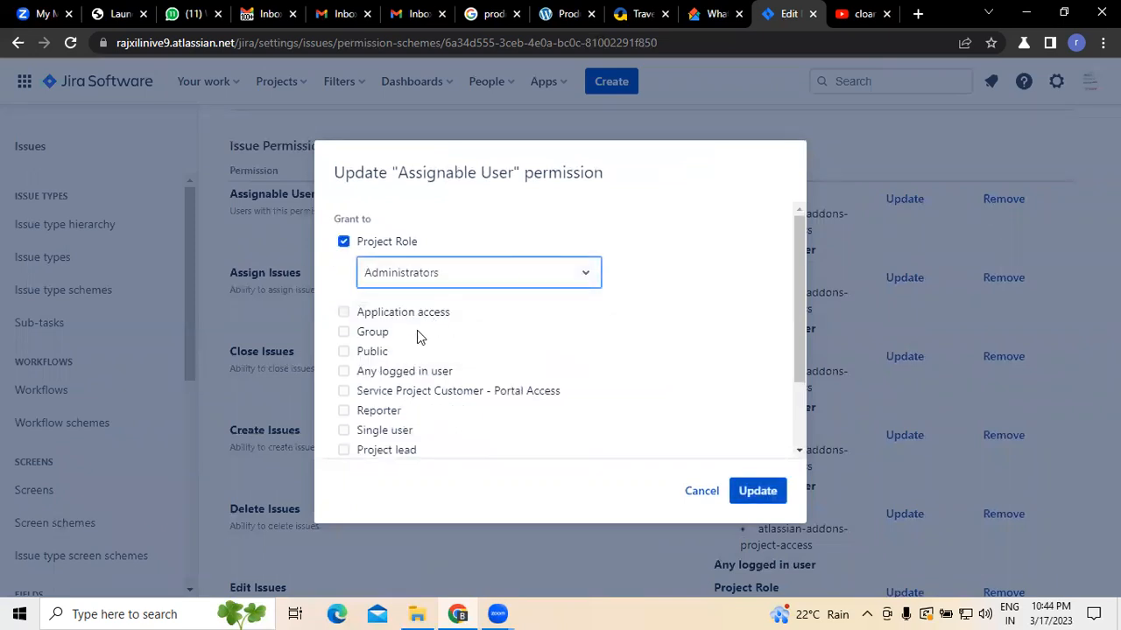
Step: Tick Project lead and Current assignee for Assignable User and save the permission update
{"action": "scroll", "coordinate": [800, 338], "scroll_direction": "down", "scroll_amount": 2}
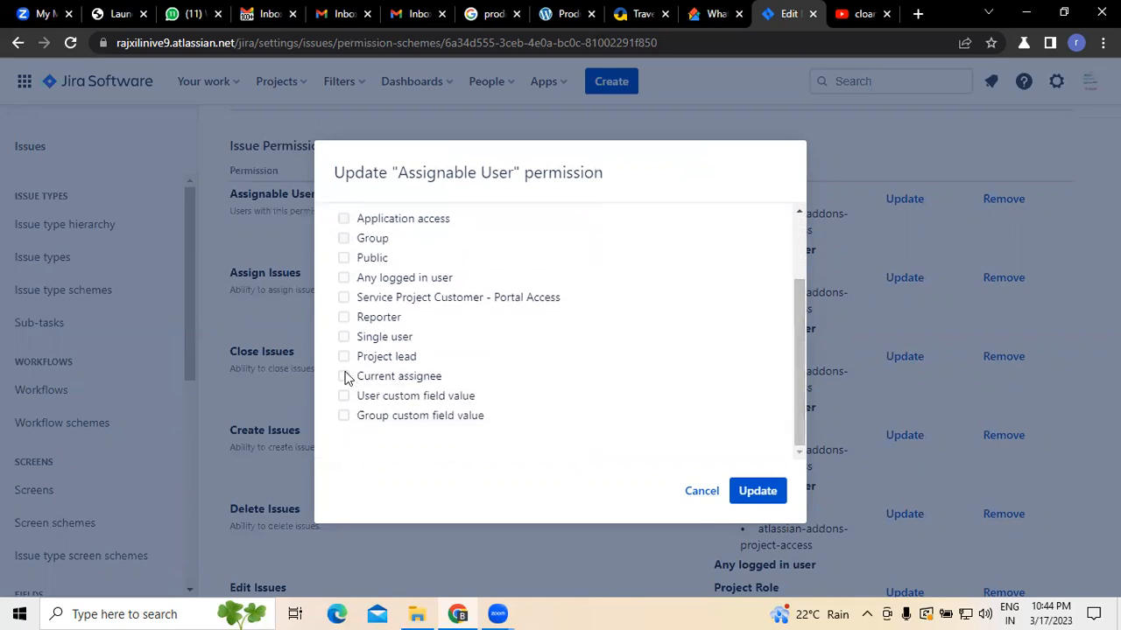
{"action": "left_click", "coordinate": [343, 337]}
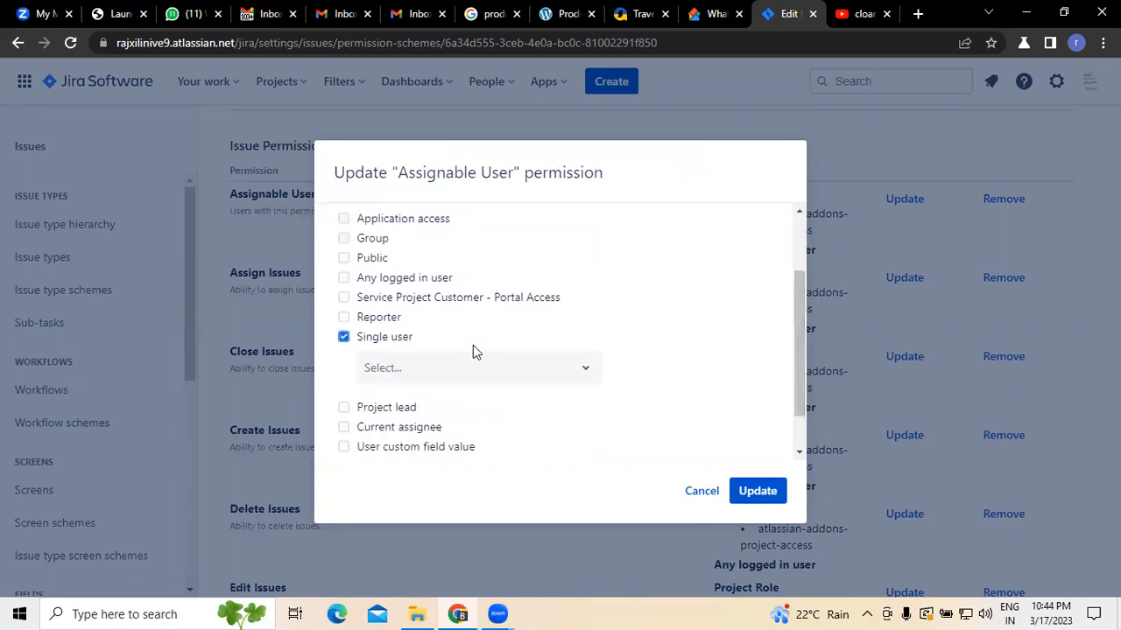
{"action": "left_click", "coordinate": [343, 341]}
{"action": "left_click", "coordinate": [344, 359]}
{"action": "left_click", "coordinate": [344, 377]}
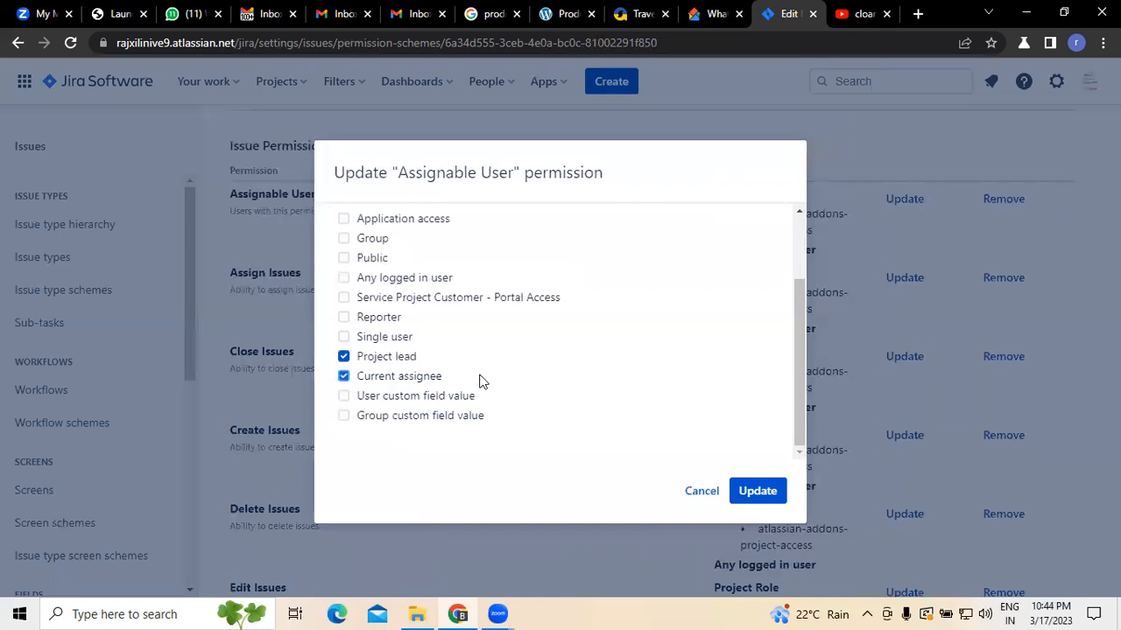
{"action": "left_click", "coordinate": [770, 489]}
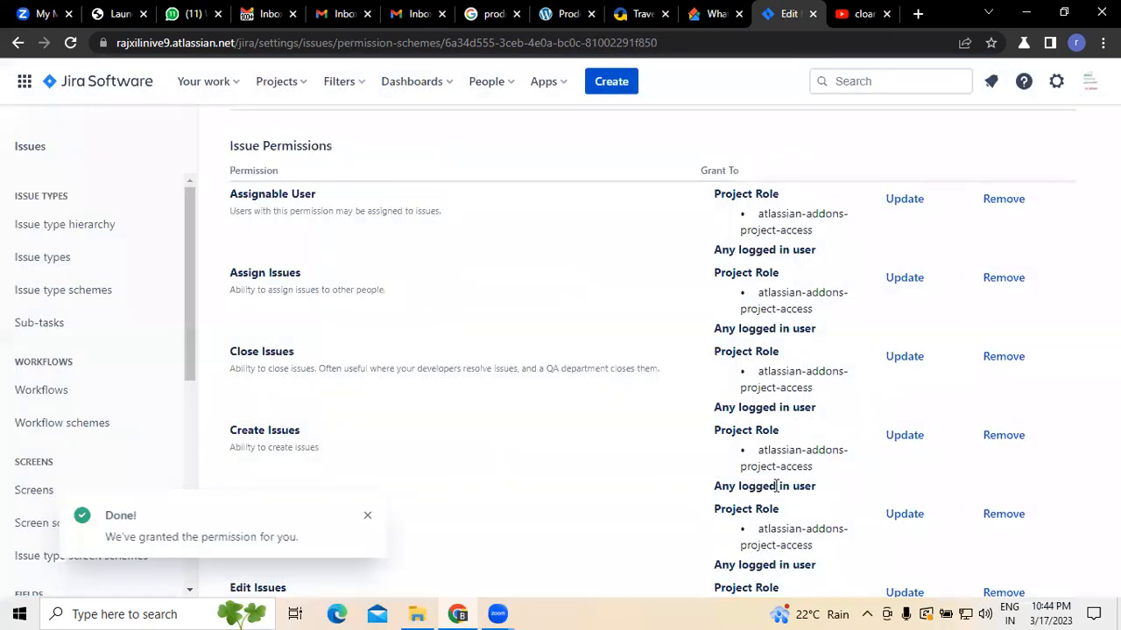
Step: Open the Assign Issues permission update and grant it to the Administrators project role
{"action": "left_click", "coordinate": [368, 517]}
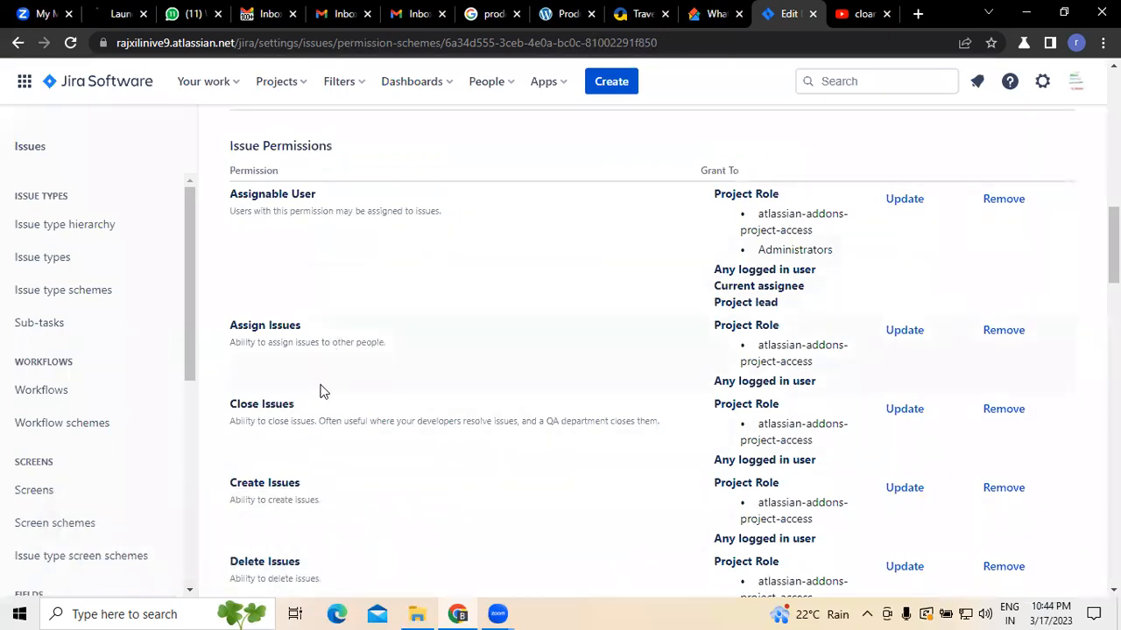
{"action": "scroll", "coordinate": [435, 320], "scroll_direction": "down", "scroll_amount": 1}
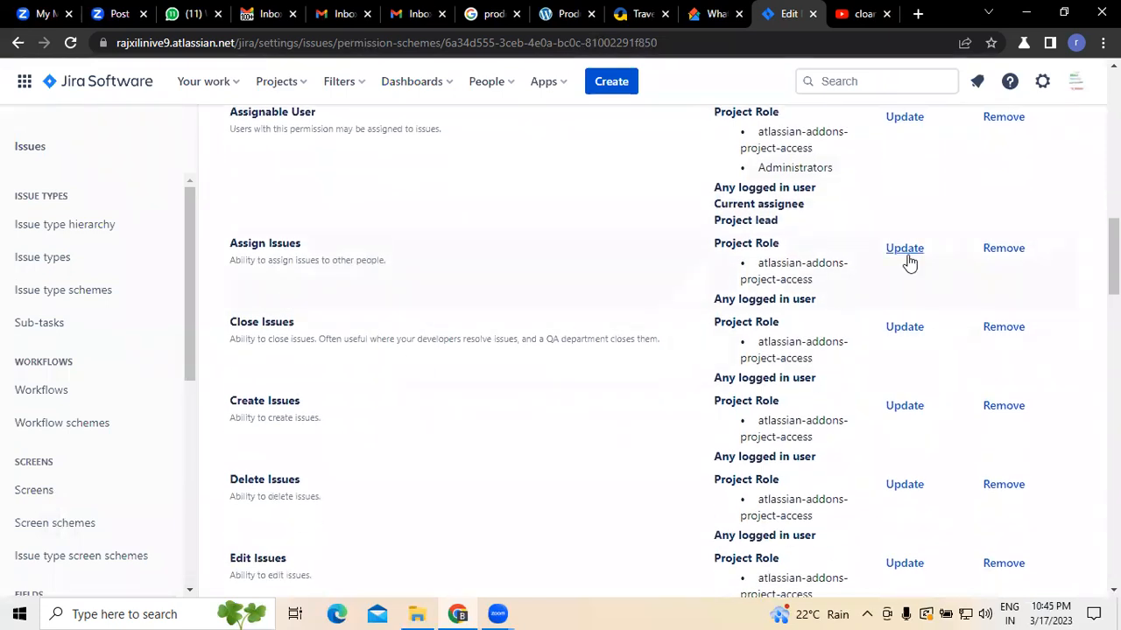
{"action": "left_click", "coordinate": [906, 251]}
{"action": "left_click", "coordinate": [342, 245]}
{"action": "left_click", "coordinate": [450, 293]}
{"action": "left_click", "coordinate": [437, 317]}
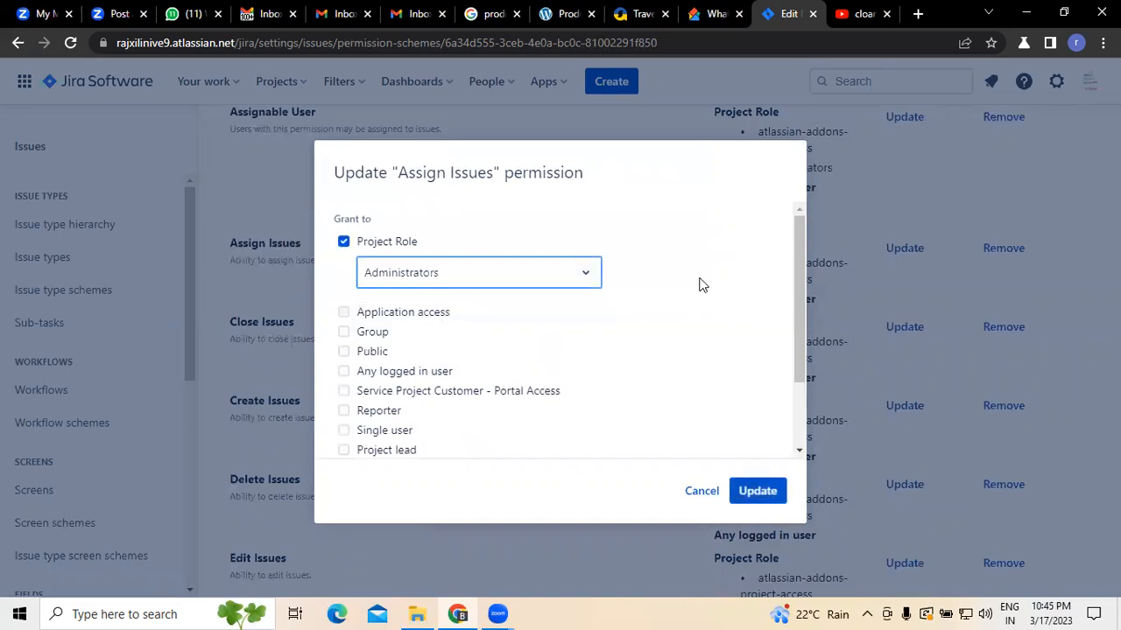
Step: Tick Project lead and Current assignee for Assign Issues and save the permission update
{"action": "left_click", "coordinate": [343, 430]}
{"action": "scroll", "coordinate": [794, 343], "scroll_direction": "down", "scroll_amount": 1}
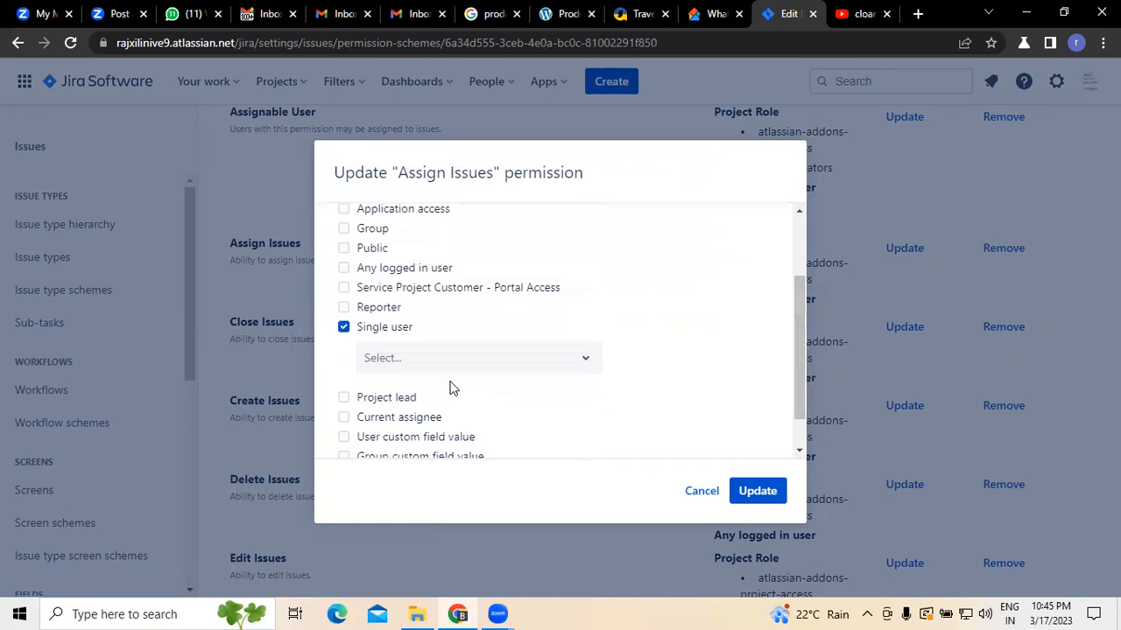
{"action": "left_click", "coordinate": [343, 397]}
{"action": "left_click", "coordinate": [343, 417]}
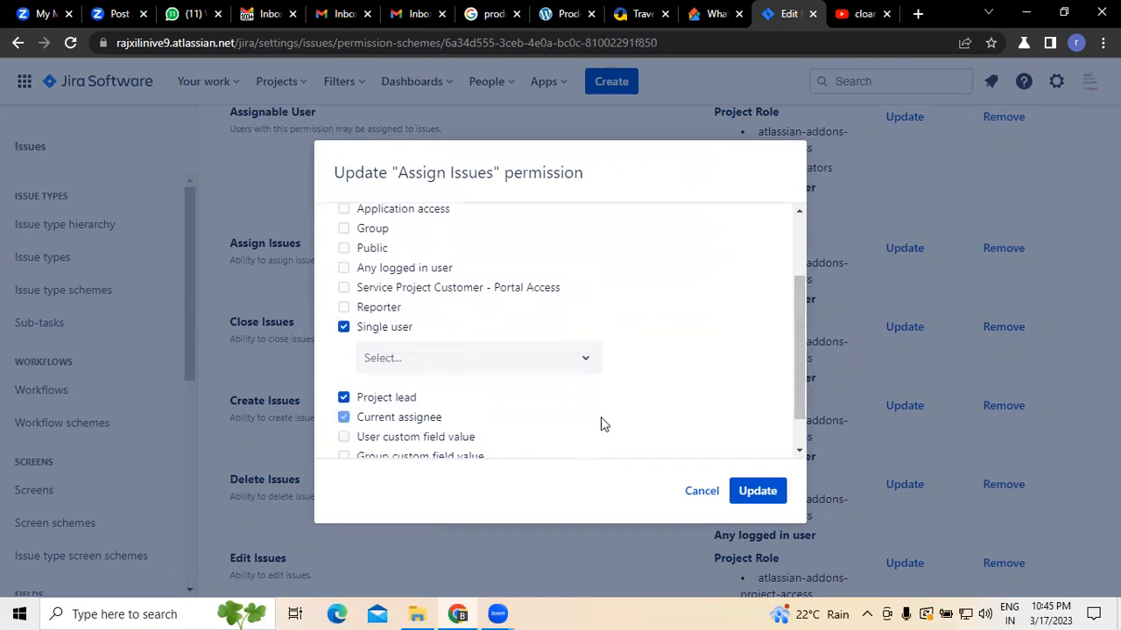
{"action": "left_click", "coordinate": [755, 490]}
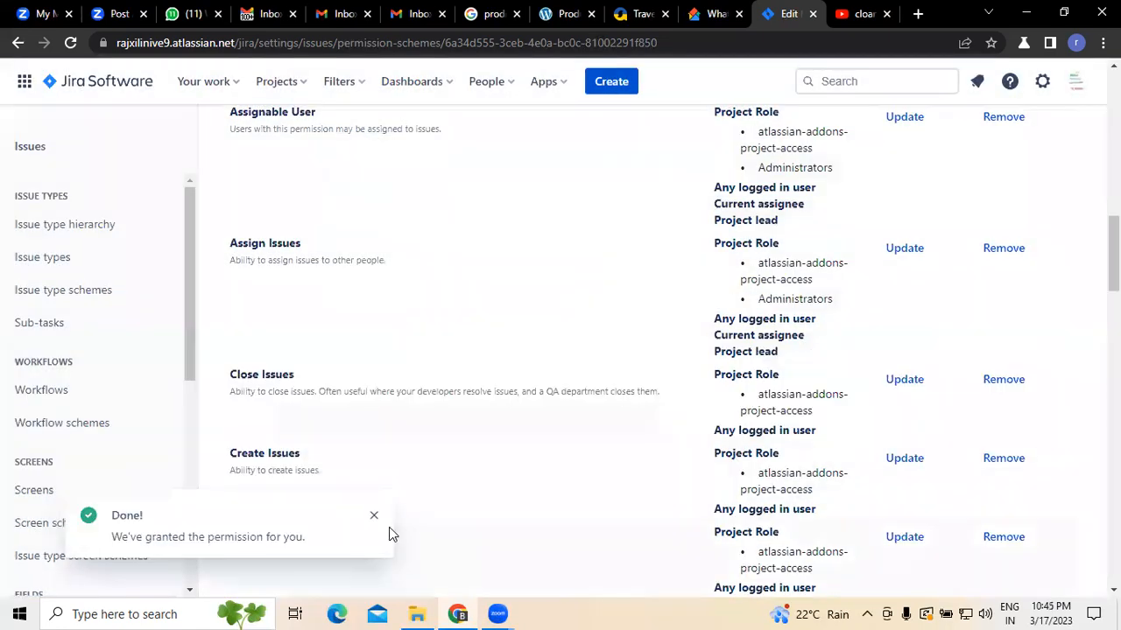
Step: Open the Create Issues permission update and grant it to the Administrators project role
{"action": "left_click", "coordinate": [373, 516]}
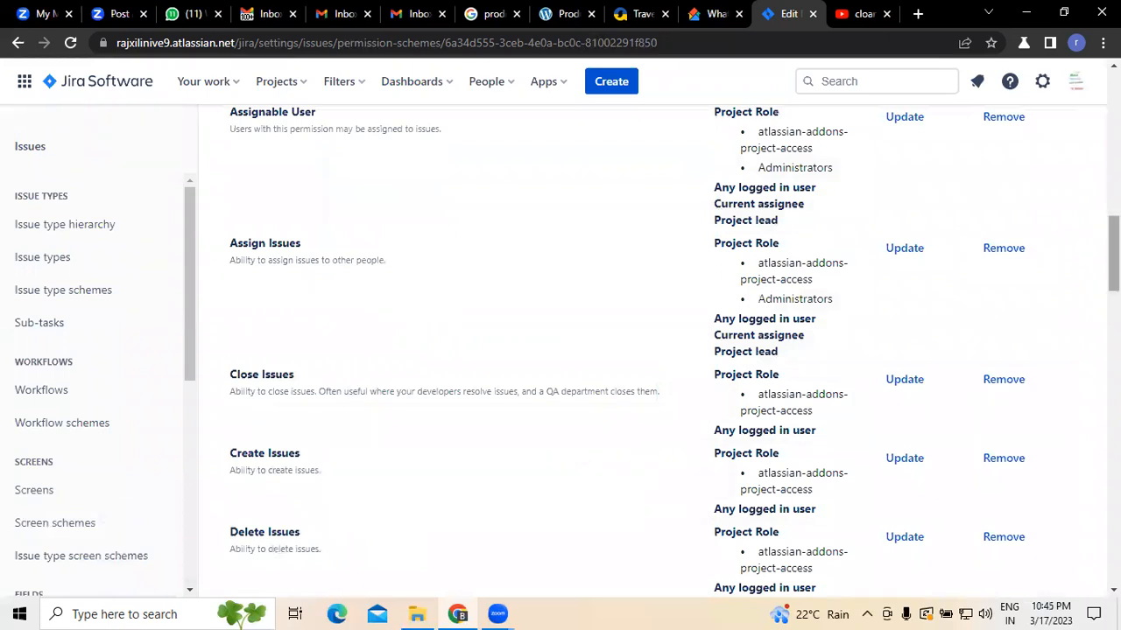
{"action": "scroll", "coordinate": [344, 417], "scroll_direction": "up", "scroll_amount": 2}
{"action": "scroll", "coordinate": [360, 266], "scroll_direction": "down", "scroll_amount": 4}
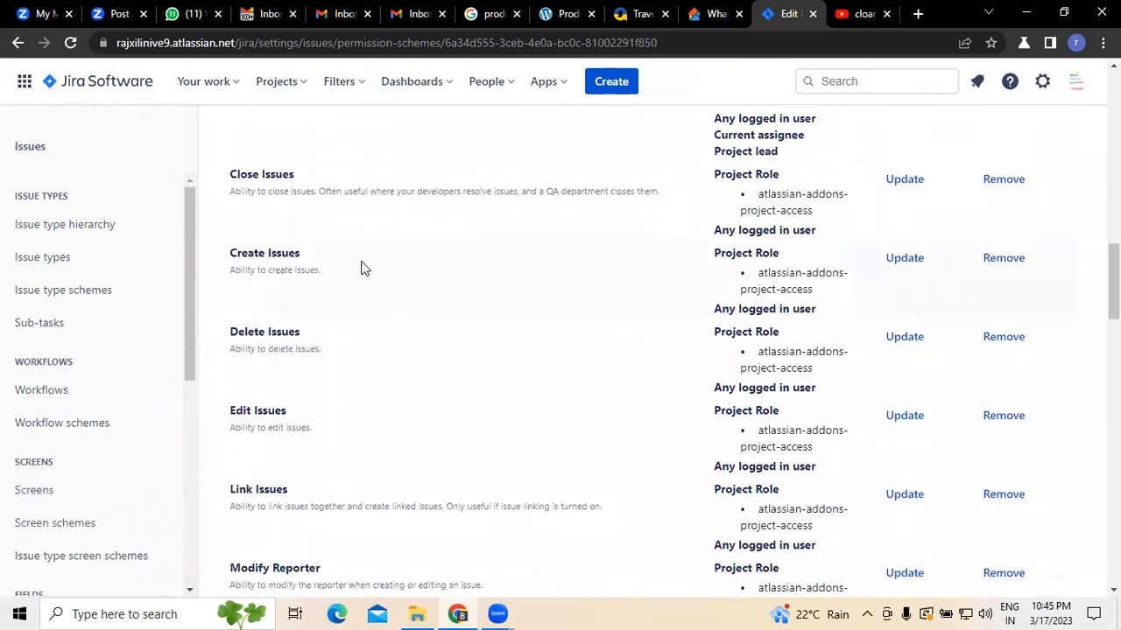
{"action": "left_click", "coordinate": [903, 264]}
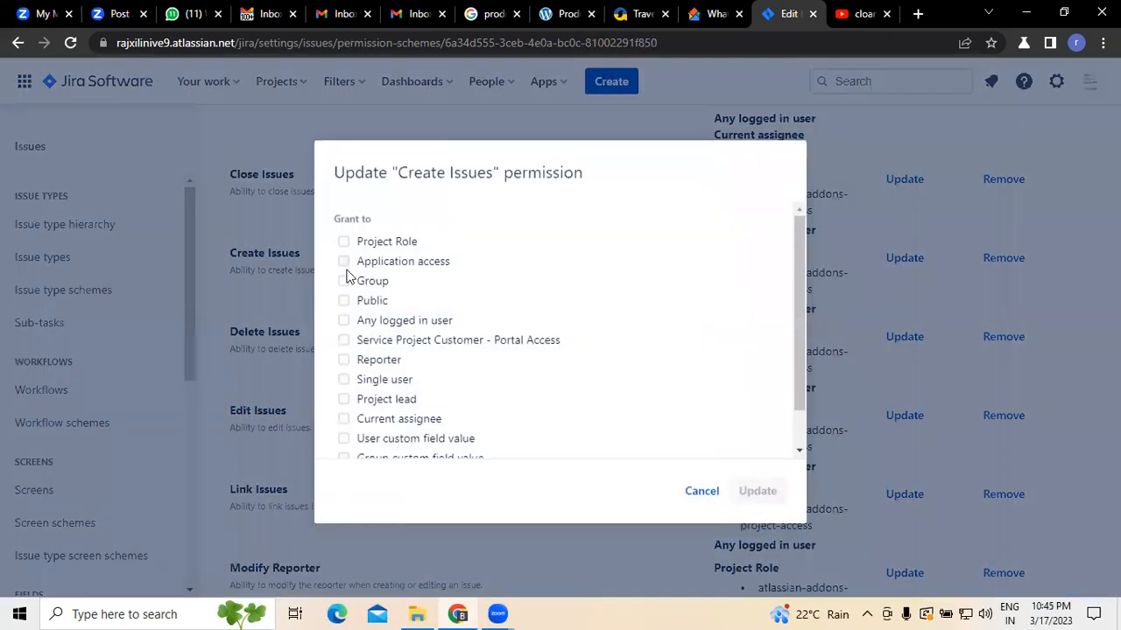
{"action": "left_click", "coordinate": [345, 242]}
{"action": "left_click", "coordinate": [400, 277]}
{"action": "left_click", "coordinate": [408, 313]}
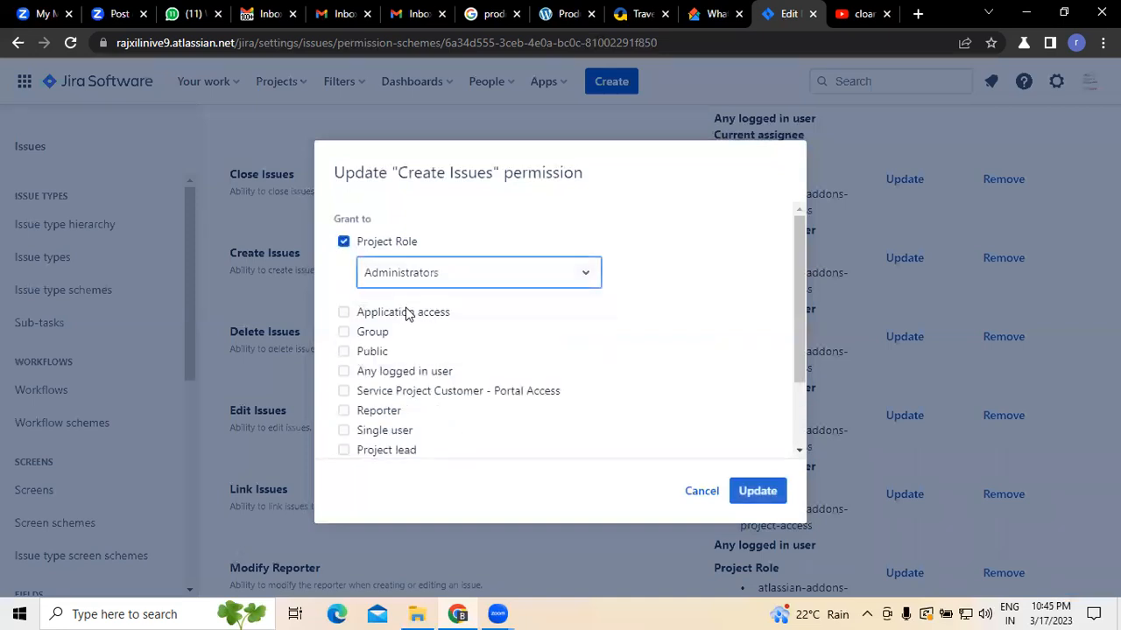
Step: Tick Project lead and Current assignee for Create Issues and save the permission update
{"action": "left_click_drag", "start_coordinate": [799, 291], "coordinate": [584, 429]}
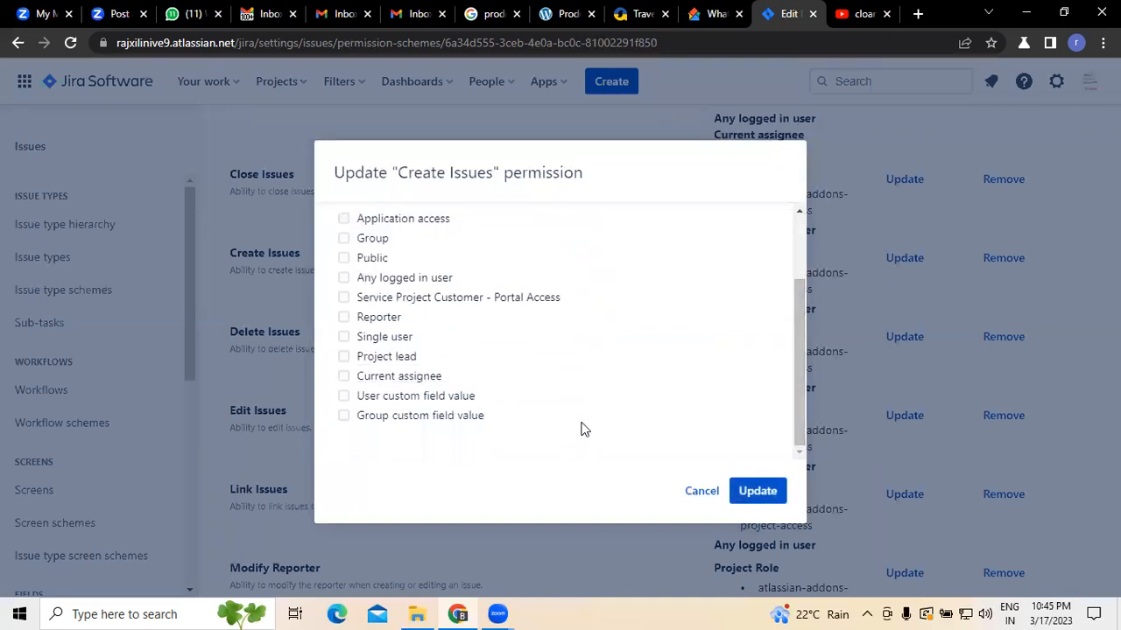
{"action": "left_click", "coordinate": [344, 340]}
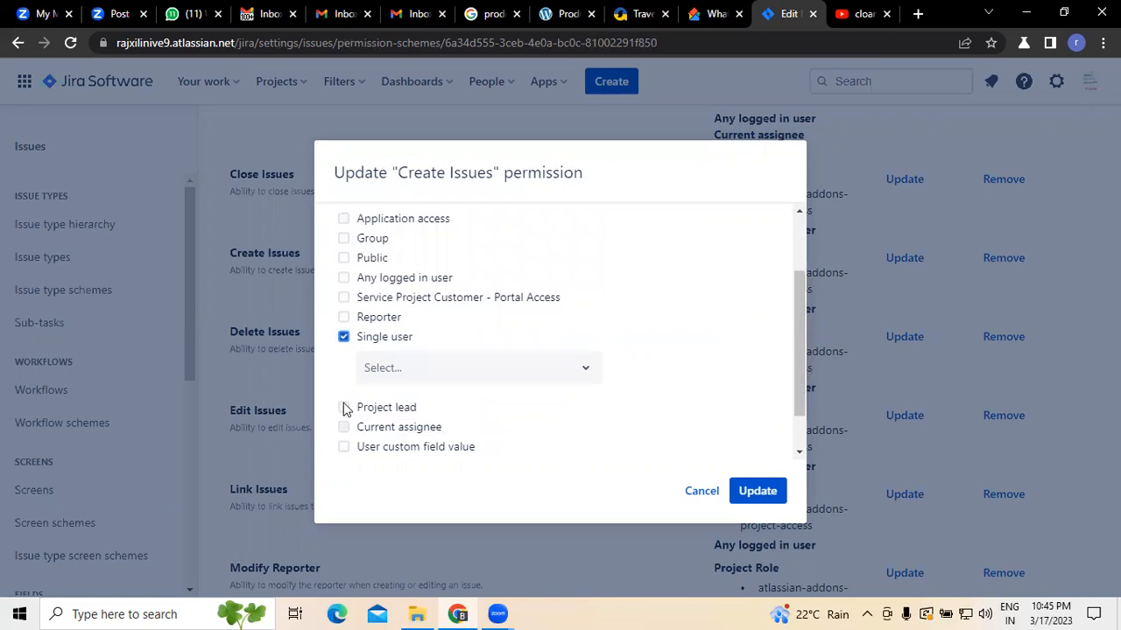
{"action": "left_click", "coordinate": [344, 340]}
{"action": "left_click", "coordinate": [344, 377]}
{"action": "left_click", "coordinate": [344, 357]}
{"action": "left_click", "coordinate": [750, 496]}
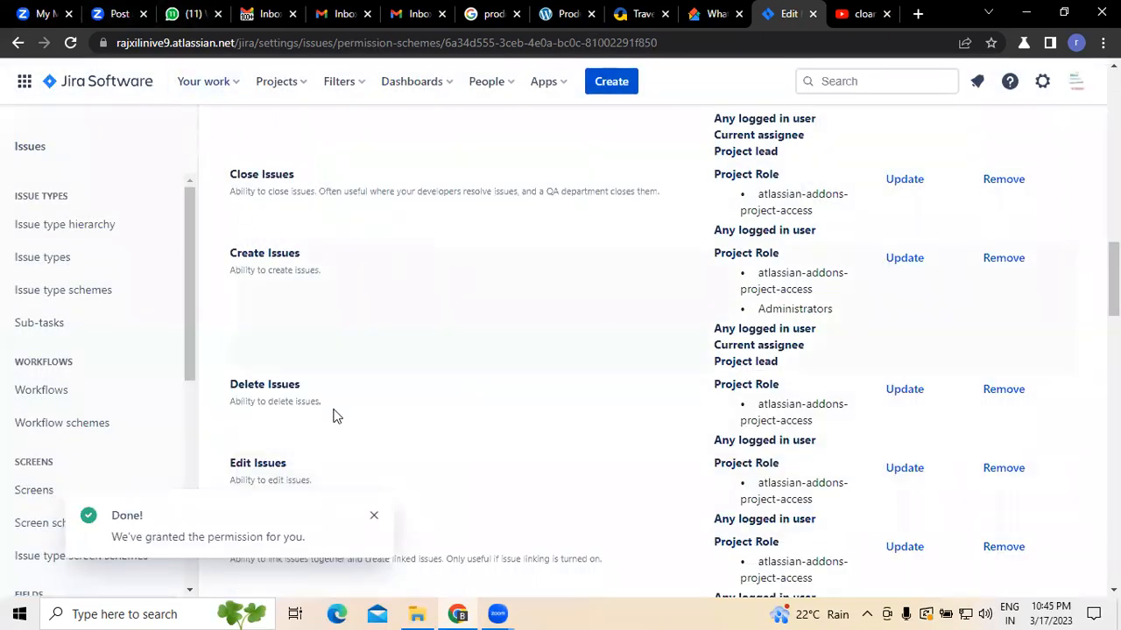
Step: Grant the Delete Issues permission to the Administrators project role and save the update
{"action": "scroll", "coordinate": [443, 400], "scroll_direction": "down", "scroll_amount": 2}
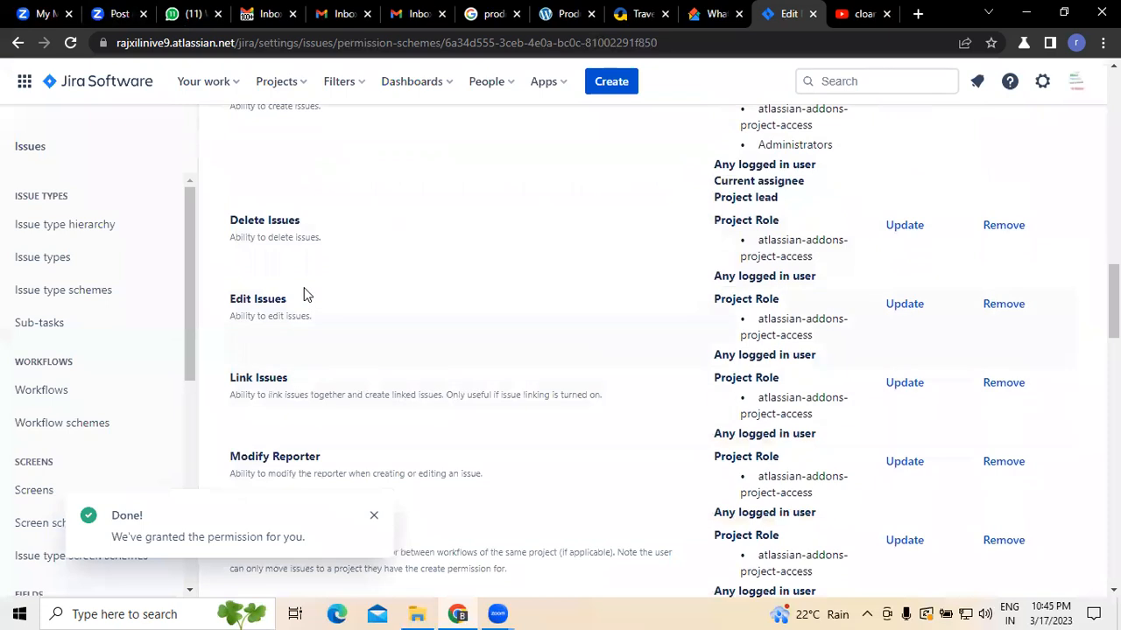
{"action": "left_click", "coordinate": [901, 226]}
{"action": "left_click", "coordinate": [365, 243]}
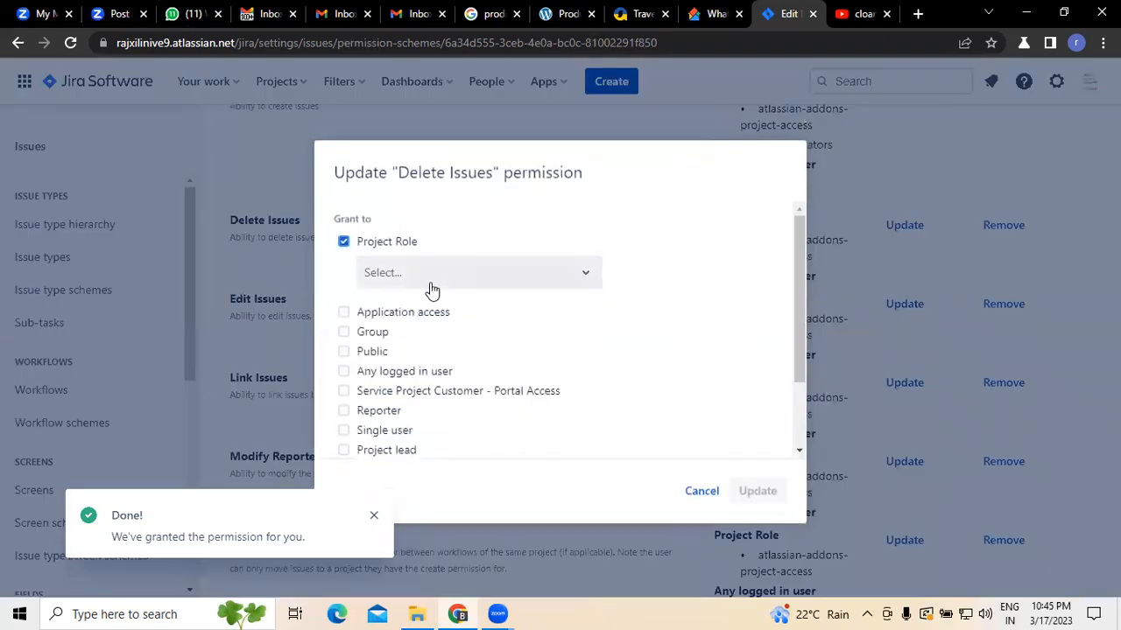
{"action": "left_click", "coordinate": [432, 289]}
{"action": "left_click", "coordinate": [438, 314]}
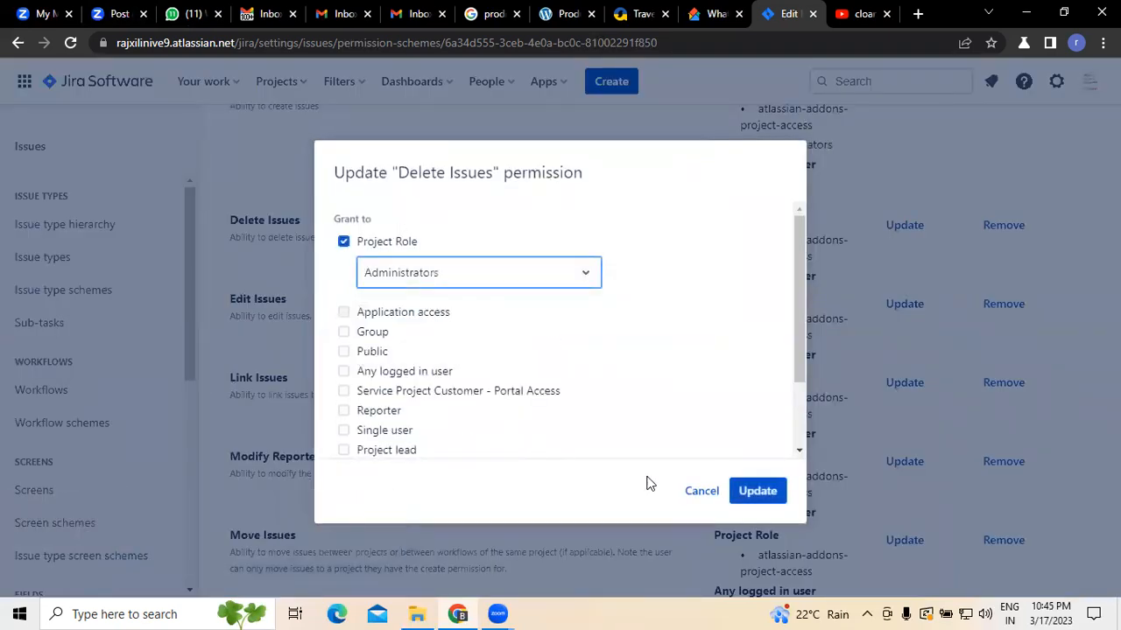
{"action": "left_click", "coordinate": [756, 492]}
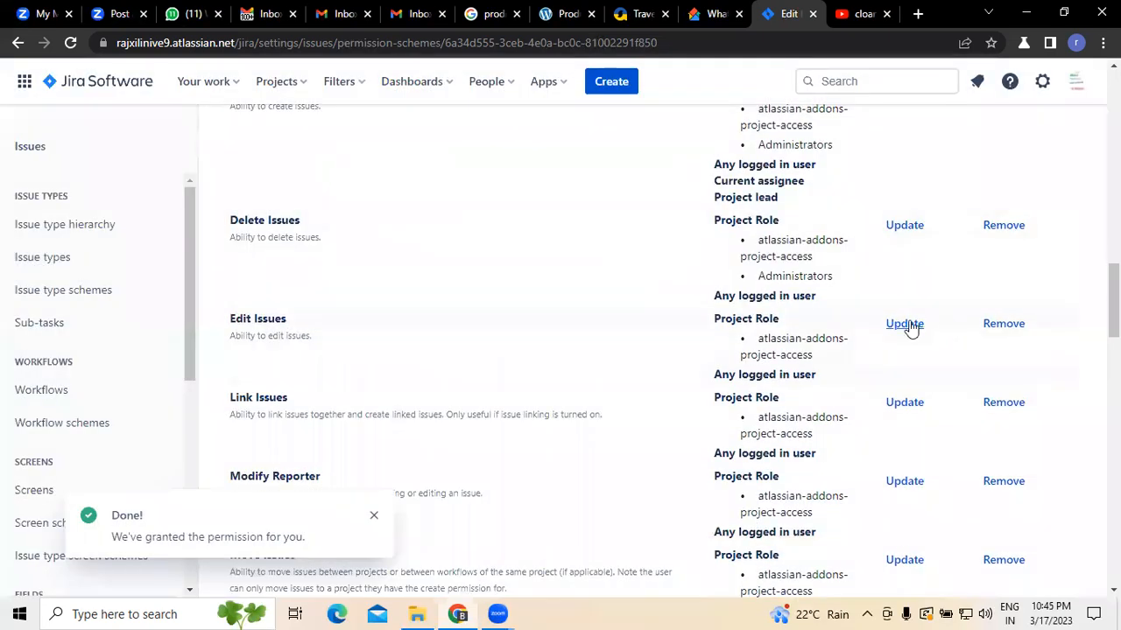
Step: Grant the Edit Issues permission to the Administrators project role and Current assignee, then save
{"action": "left_click", "coordinate": [907, 323]}
{"action": "left_click", "coordinate": [343, 242]}
{"action": "left_click", "coordinate": [411, 270]}
{"action": "left_click", "coordinate": [411, 315]}
{"action": "scroll", "coordinate": [435, 418], "scroll_direction": "down", "scroll_amount": 2}
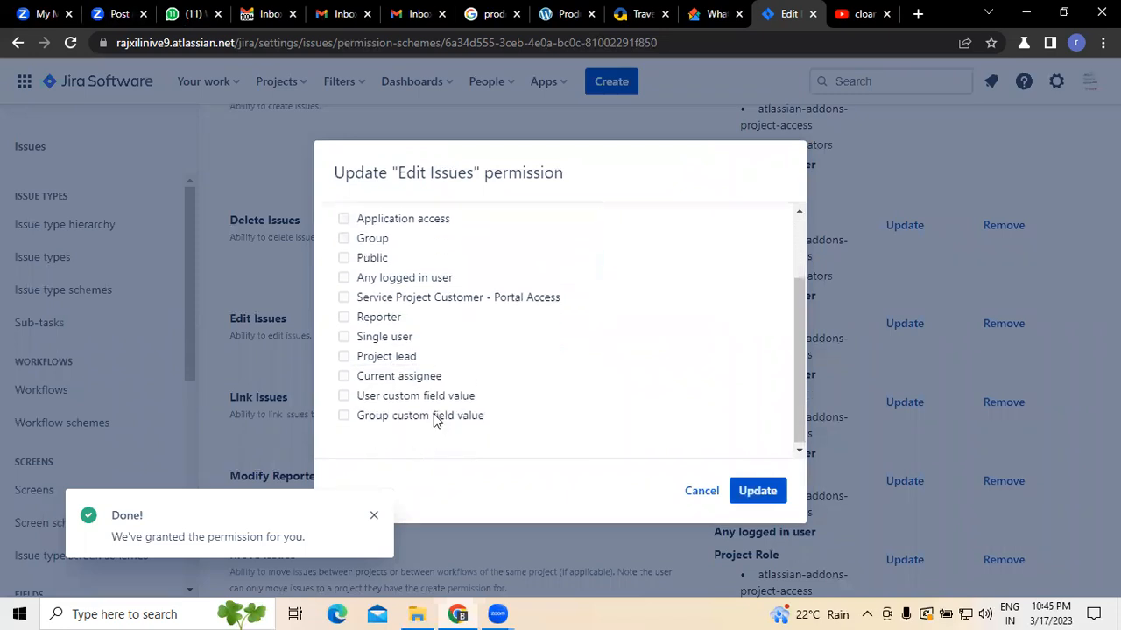
{"action": "left_click", "coordinate": [343, 377]}
{"action": "left_click", "coordinate": [777, 497]}
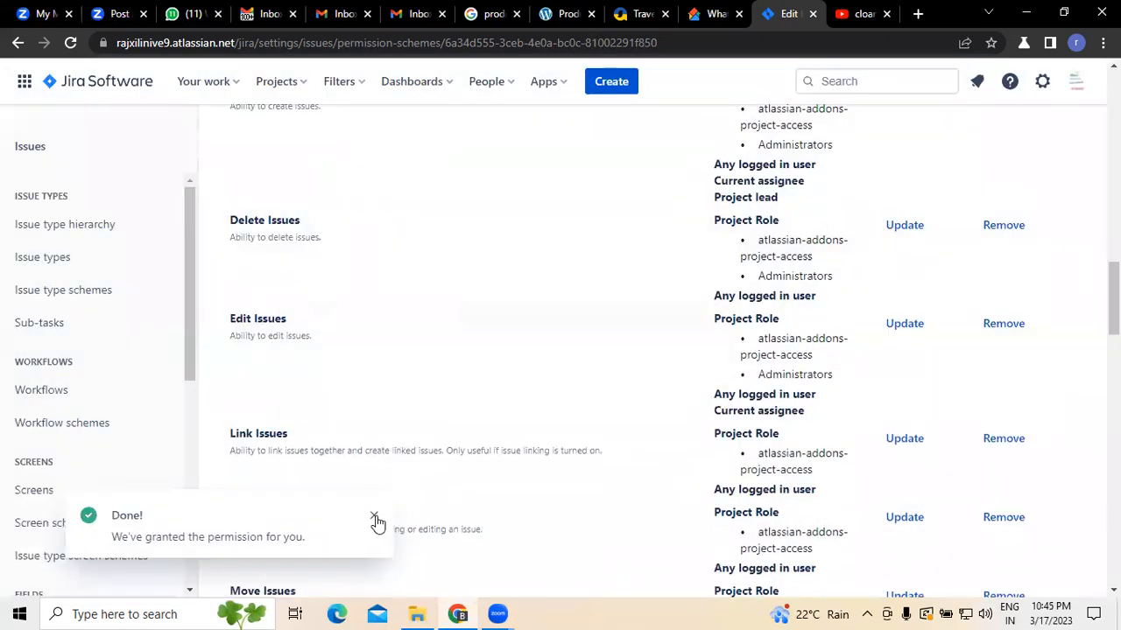
{"action": "left_click", "coordinate": [375, 517]}
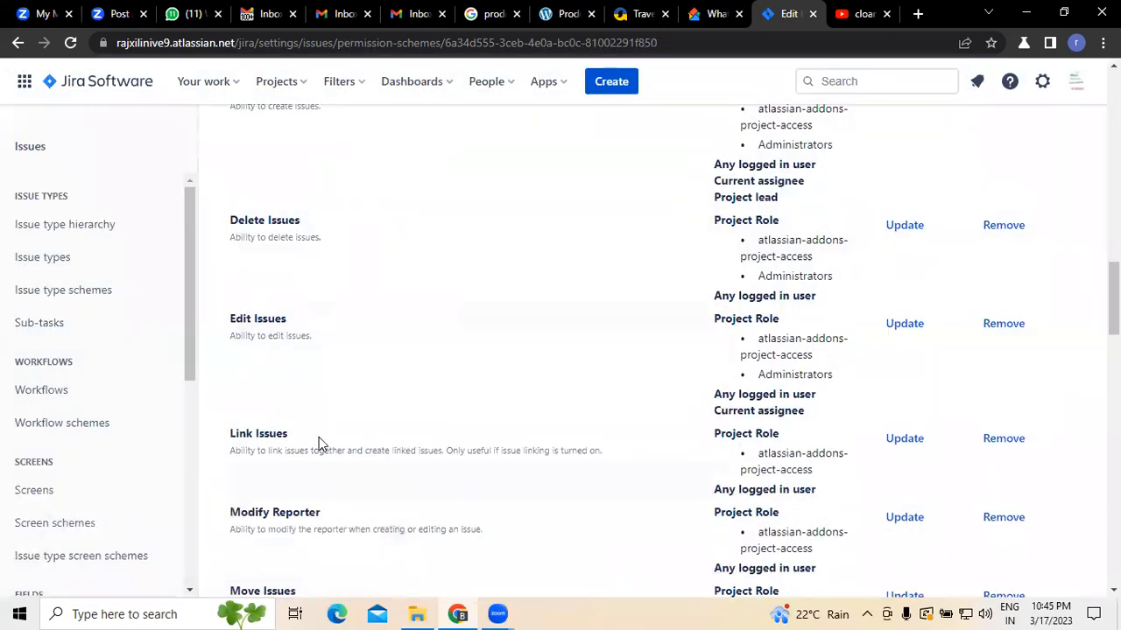
Step: Grant the Link Issues permission to the Administrators project role and Project lead, then save
{"action": "left_click", "coordinate": [905, 443]}
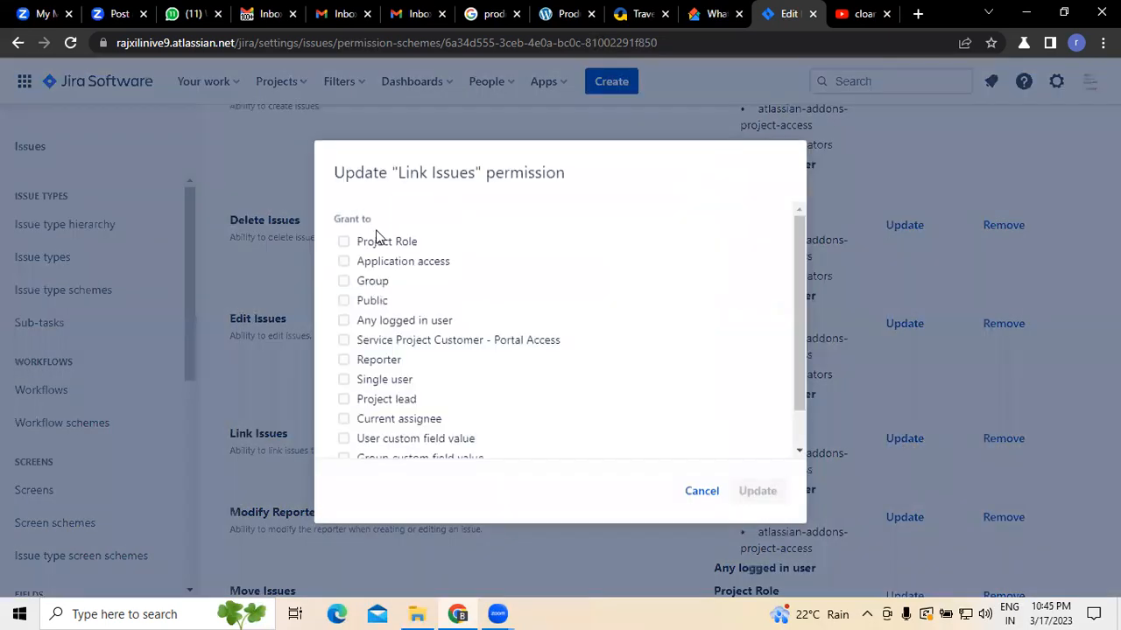
{"action": "left_click", "coordinate": [384, 242]}
{"action": "left_click", "coordinate": [411, 271]}
{"action": "left_click", "coordinate": [429, 313]}
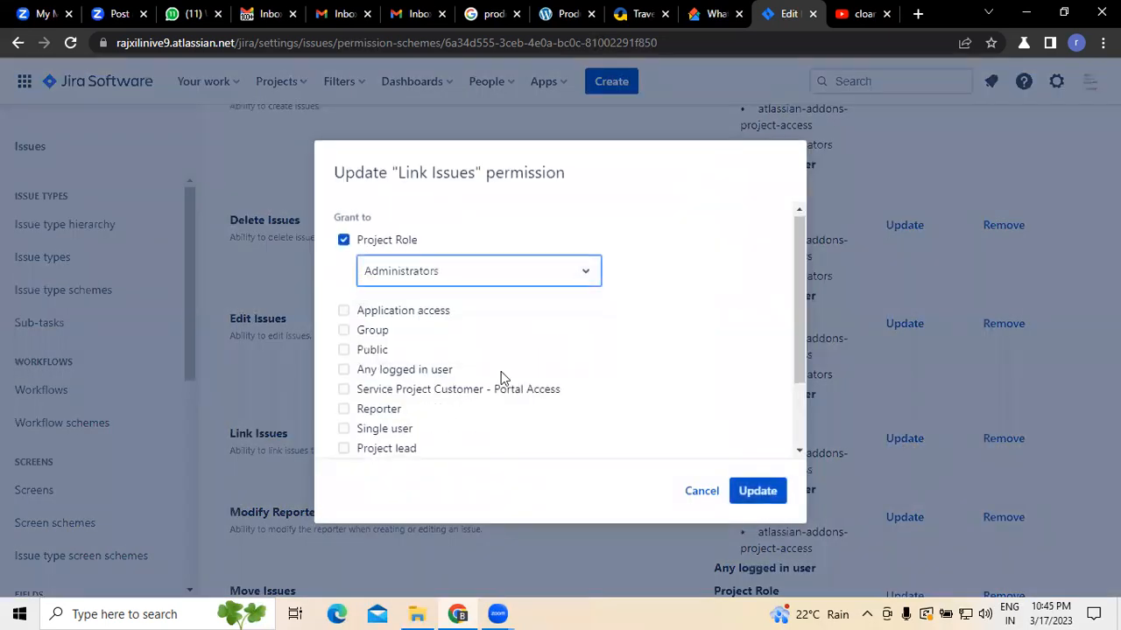
{"action": "scroll", "coordinate": [421, 381], "scroll_direction": "down", "scroll_amount": 2}
{"action": "left_click", "coordinate": [343, 356]}
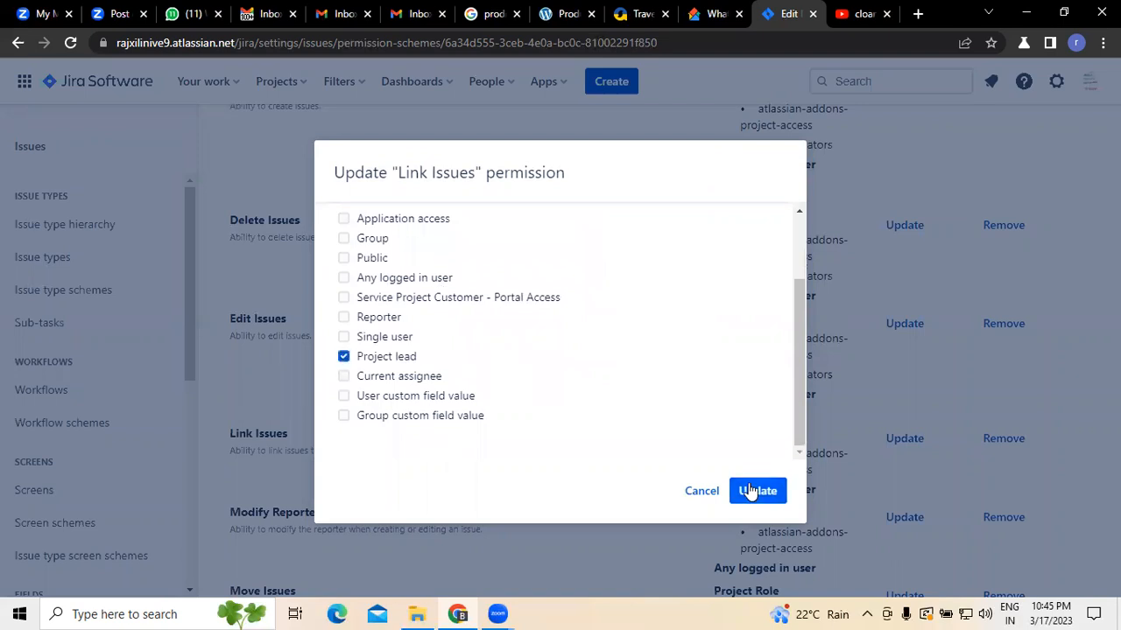
{"action": "left_click", "coordinate": [757, 490]}
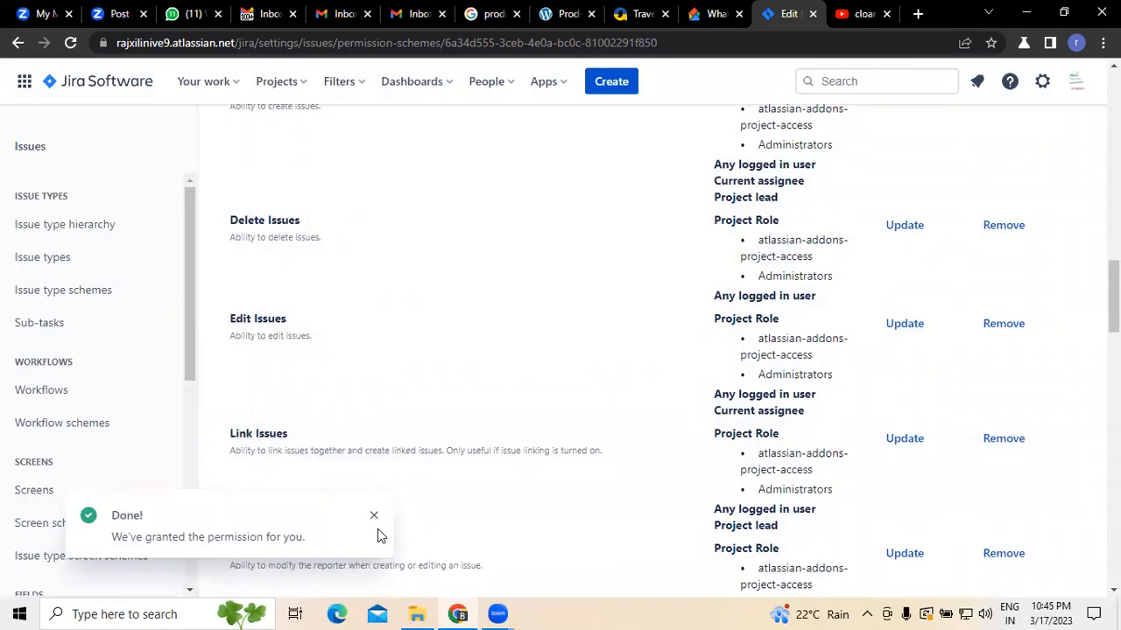
Step: Open the Modify Reporter permission update and grant it to the Administrators role and Jira Software application access
{"action": "scroll", "coordinate": [534, 397], "scroll_direction": "down", "scroll_amount": 4}
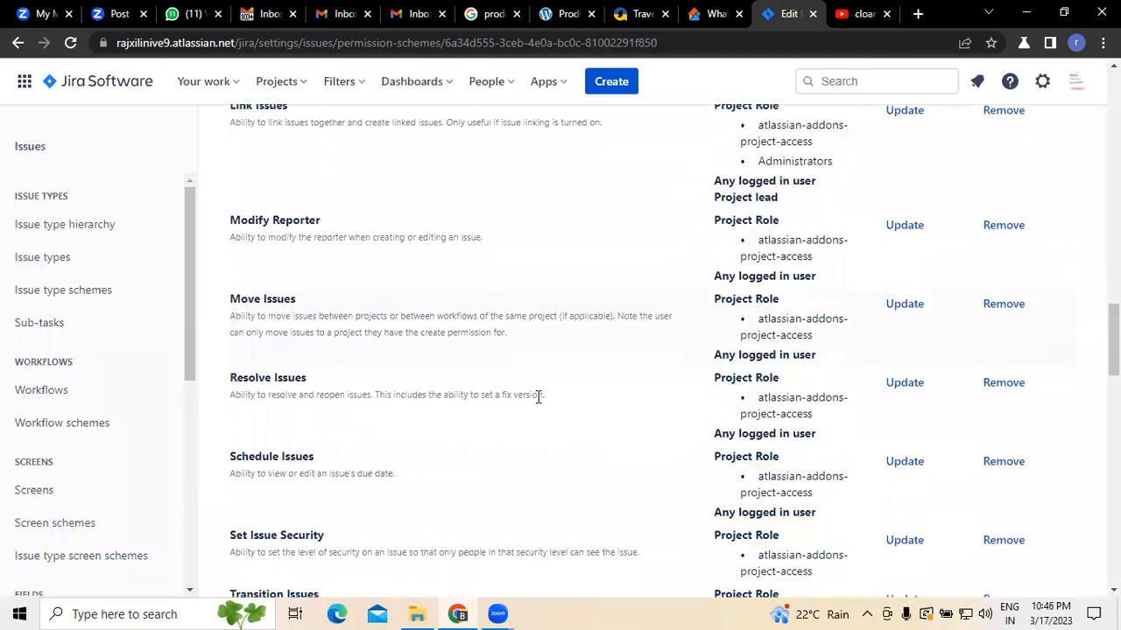
{"action": "left_click", "coordinate": [897, 235]}
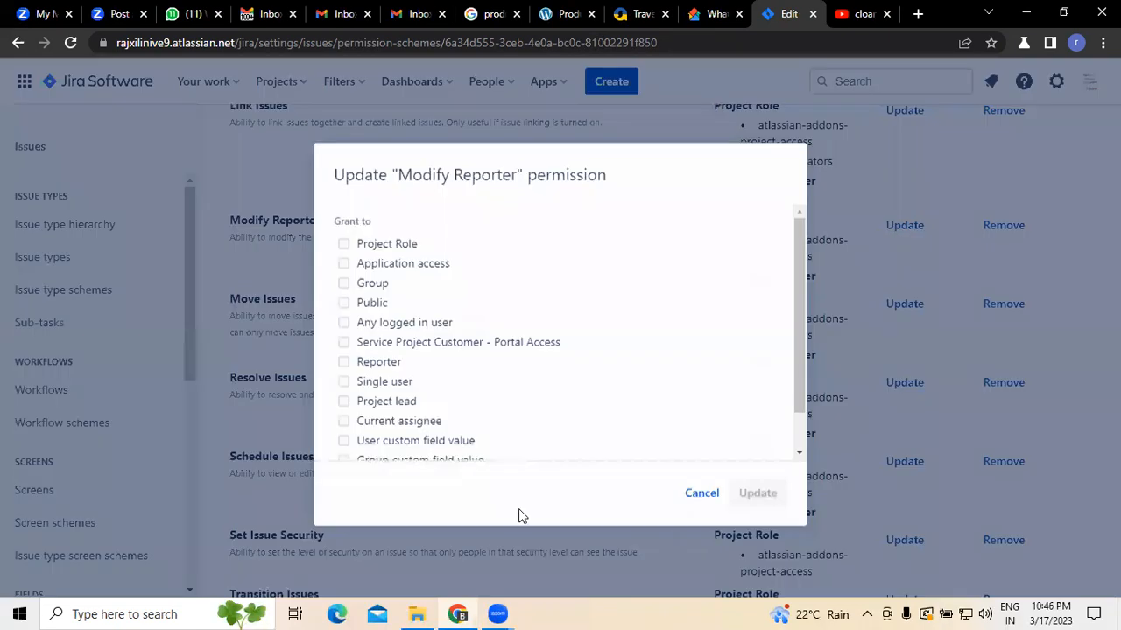
{"action": "left_click", "coordinate": [342, 243]}
{"action": "left_click", "coordinate": [395, 266]}
{"action": "left_click", "coordinate": [421, 314]}
{"action": "left_click", "coordinate": [343, 313]}
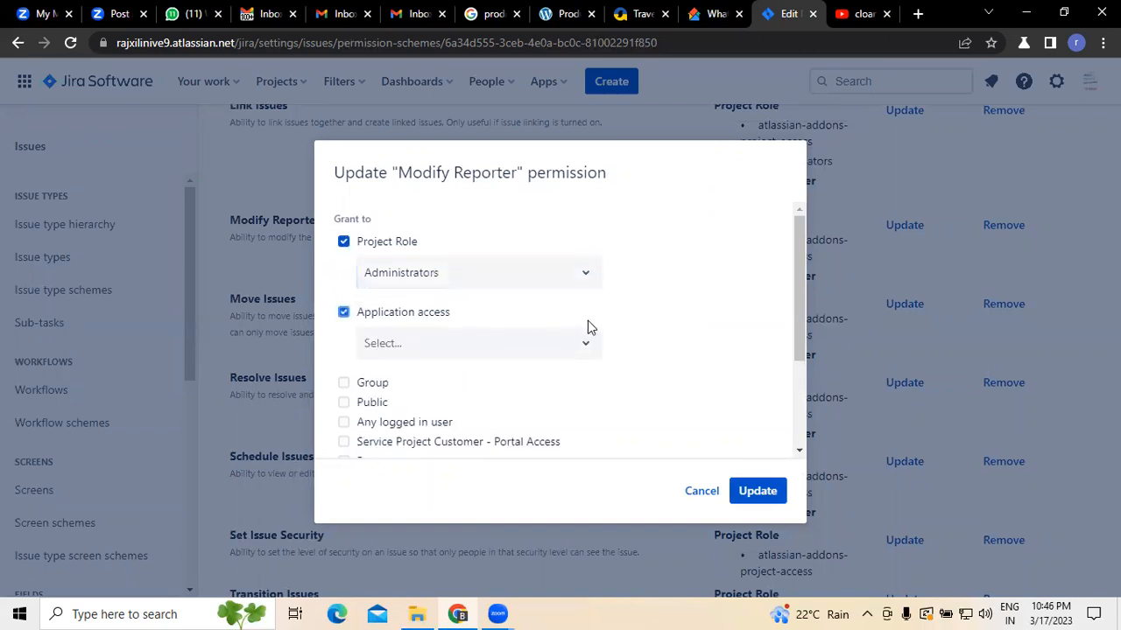
{"action": "scroll", "coordinate": [520, 323], "scroll_direction": "down", "scroll_amount": 1}
{"action": "left_click", "coordinate": [516, 265]}
{"action": "left_click", "coordinate": [440, 305]}
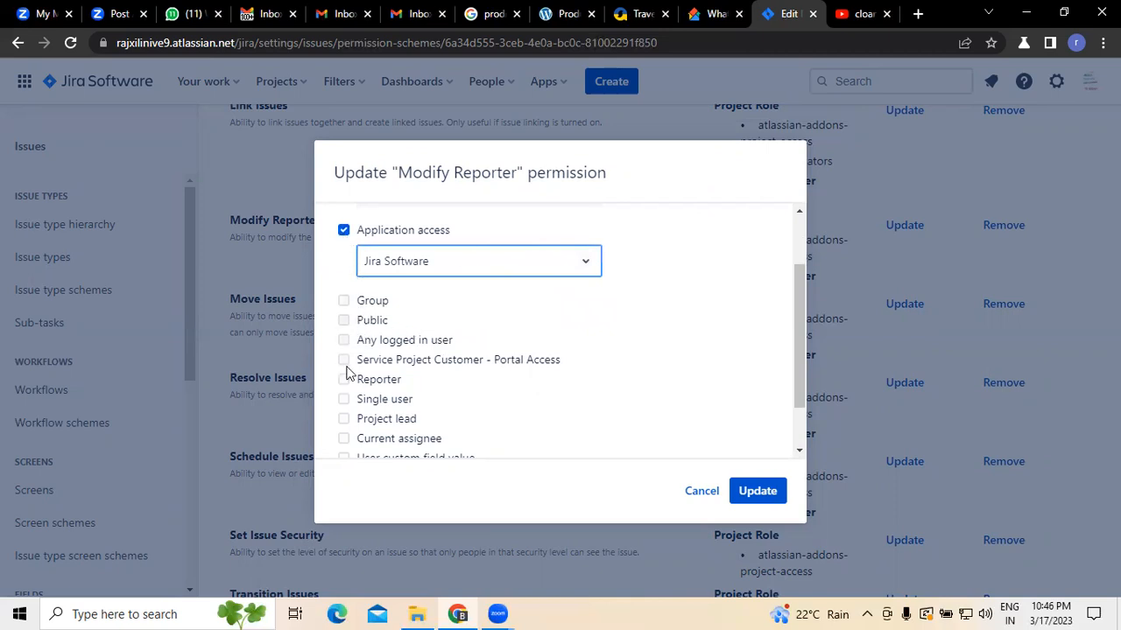
Step: Tick Project lead and Current assignee for Modify Reporter and save the permission update
{"action": "scroll", "coordinate": [601, 423], "scroll_direction": "down", "scroll_amount": 2}
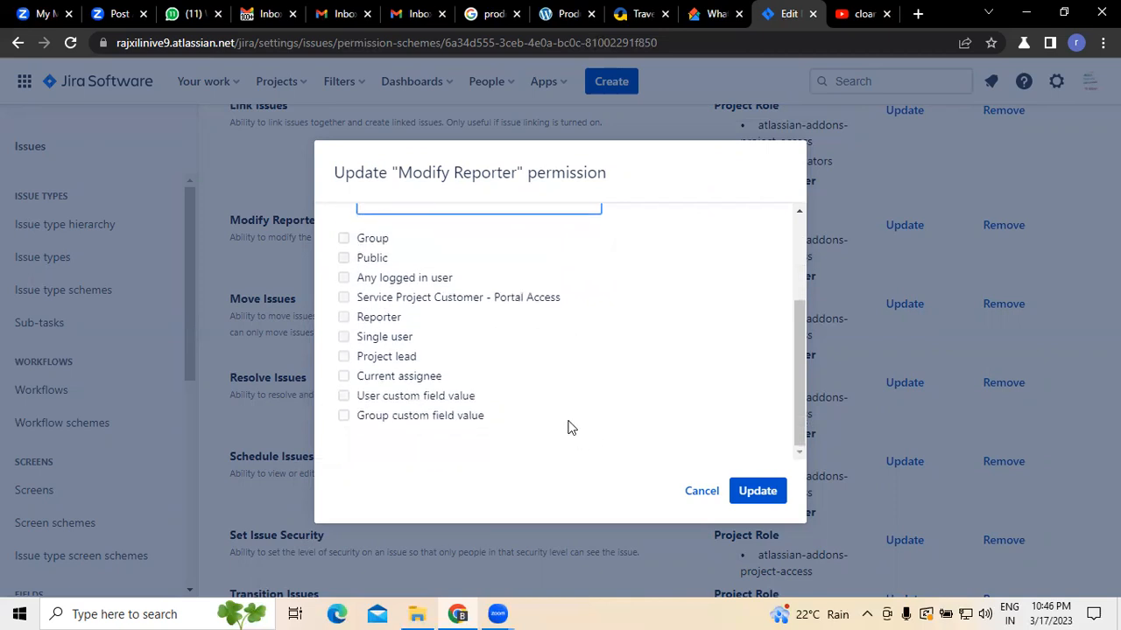
{"action": "left_click", "coordinate": [343, 358]}
{"action": "left_click", "coordinate": [343, 376]}
{"action": "left_click", "coordinate": [758, 487]}
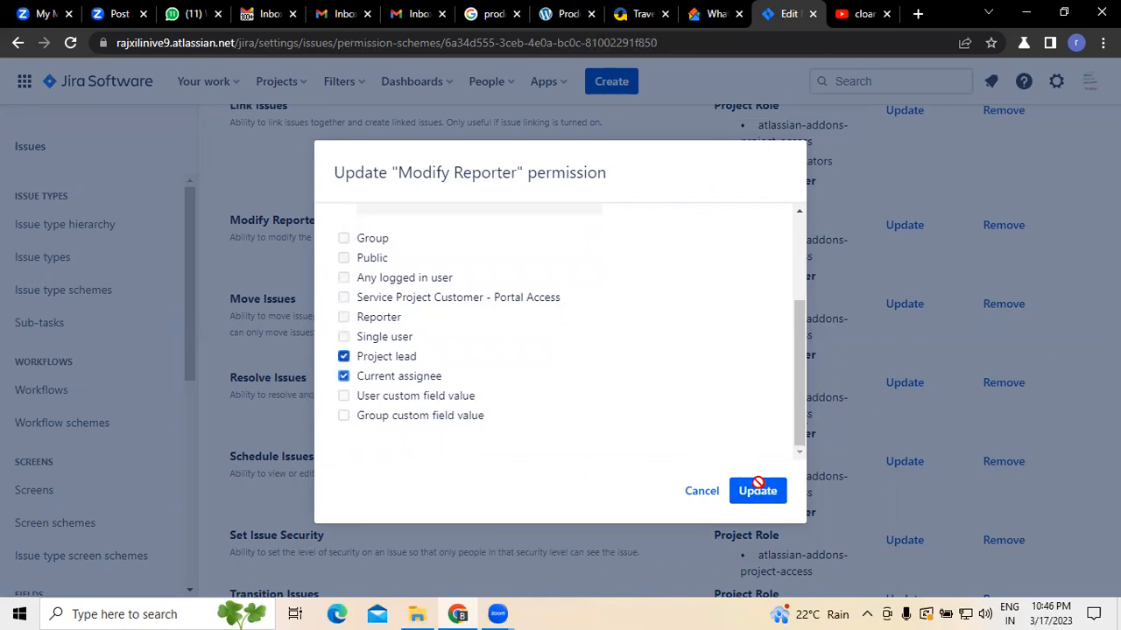
{"action": "left_click", "coordinate": [374, 515]}
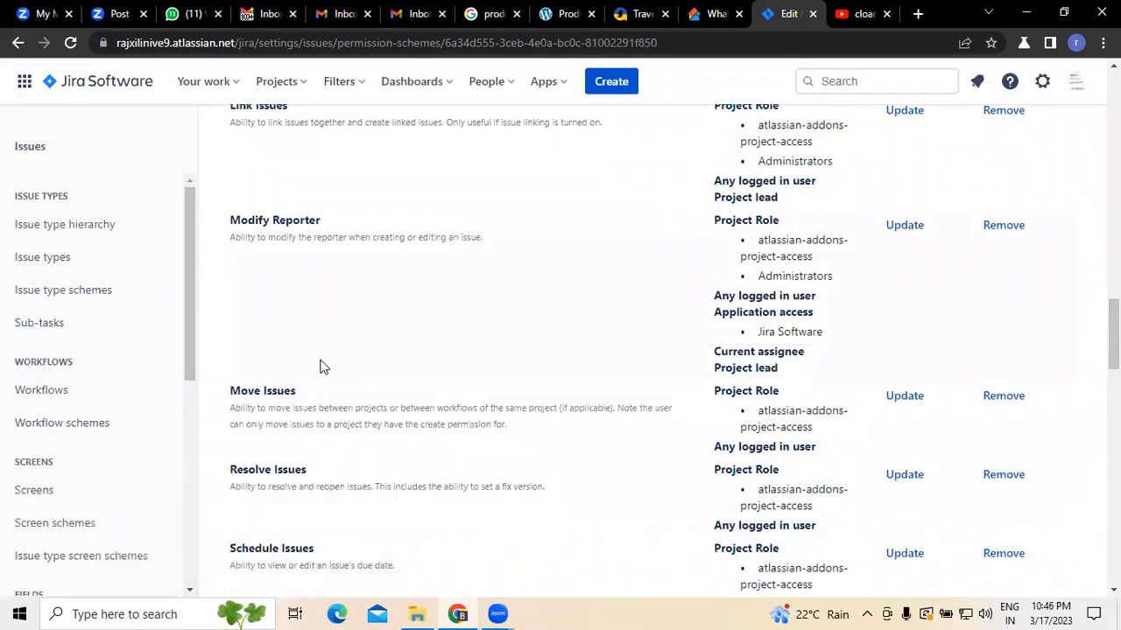
Step: Grant the Move Issues permission to the Administrators project role, Project lead and Current assignee, then save
{"action": "scroll", "coordinate": [342, 464], "scroll_direction": "down", "scroll_amount": 1}
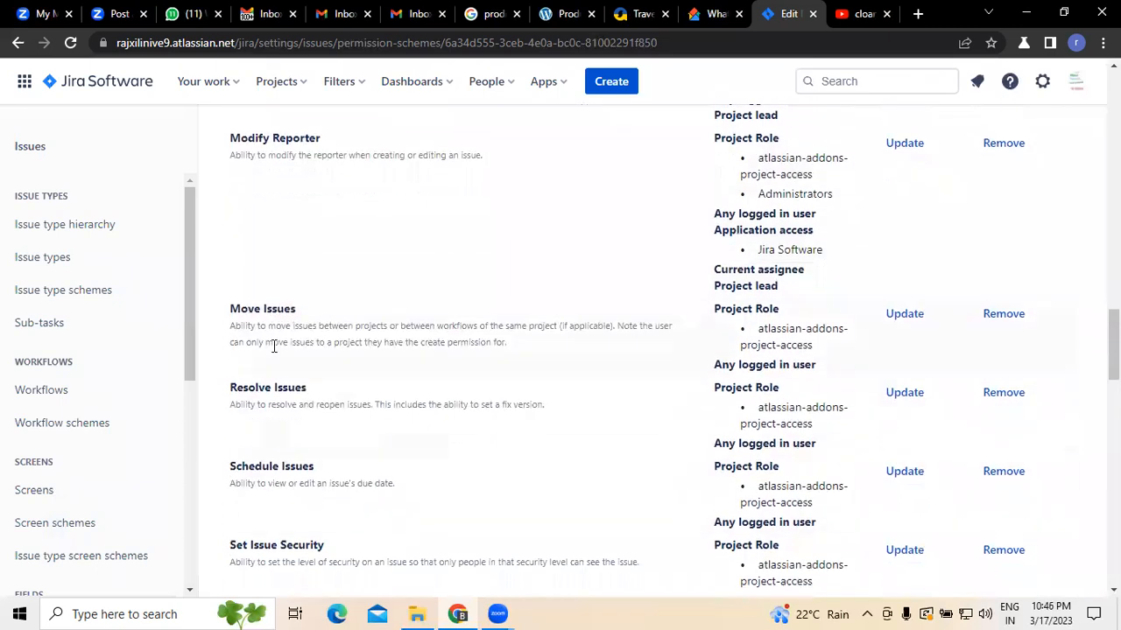
{"action": "left_click", "coordinate": [908, 317]}
{"action": "left_click", "coordinate": [344, 242]}
{"action": "left_click", "coordinate": [406, 274]}
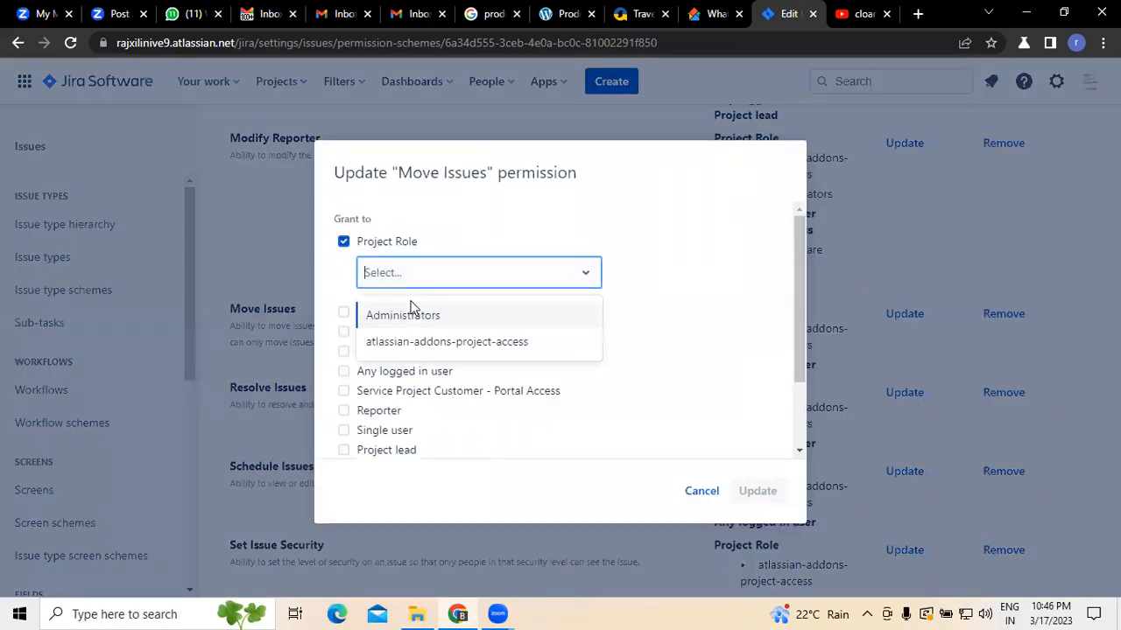
{"action": "left_click", "coordinate": [412, 307]}
{"action": "scroll", "coordinate": [456, 420], "scroll_direction": "down", "scroll_amount": 2}
{"action": "left_click", "coordinate": [344, 356]}
{"action": "left_click", "coordinate": [343, 376]}
{"action": "left_click", "coordinate": [755, 488]}
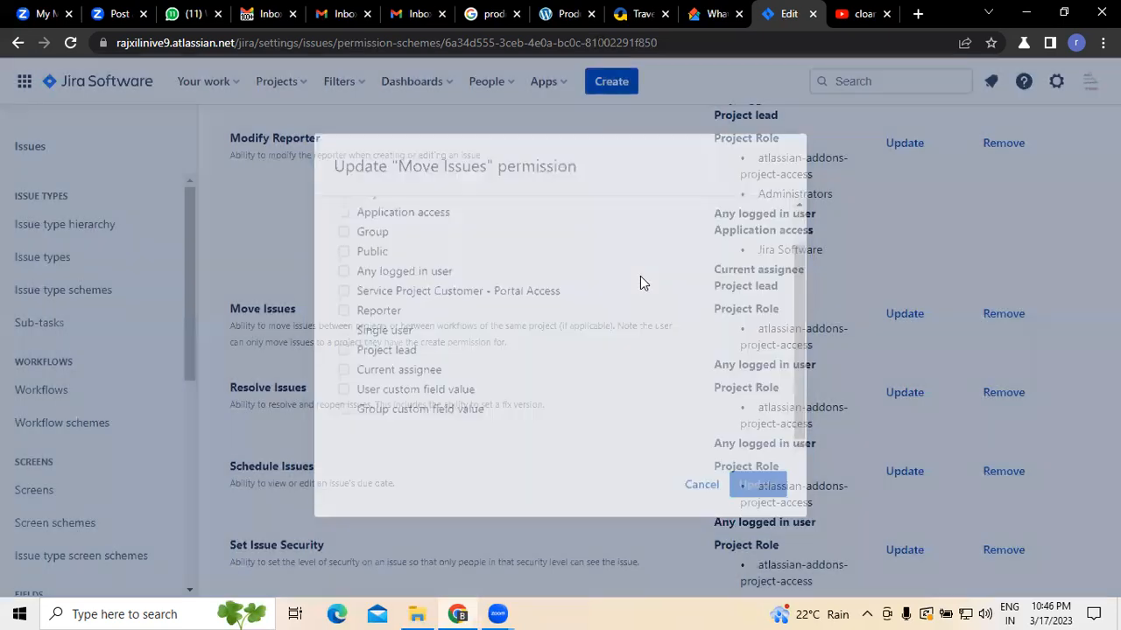
{"action": "left_click", "coordinate": [375, 518]}
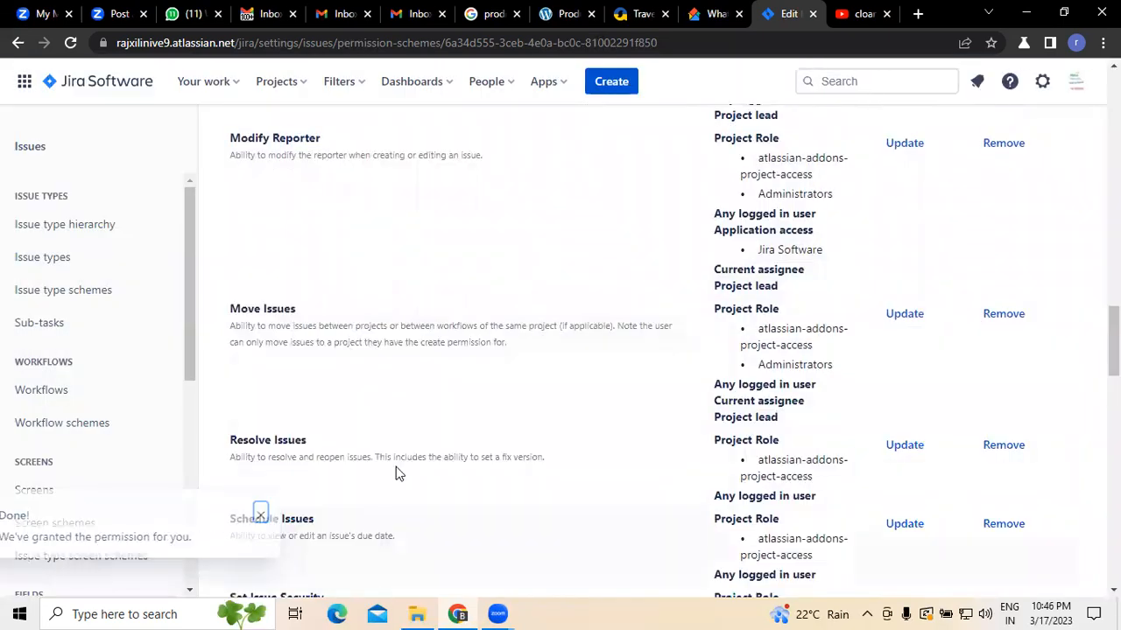
{"action": "scroll", "coordinate": [440, 360], "scroll_direction": "down", "scroll_amount": 2}
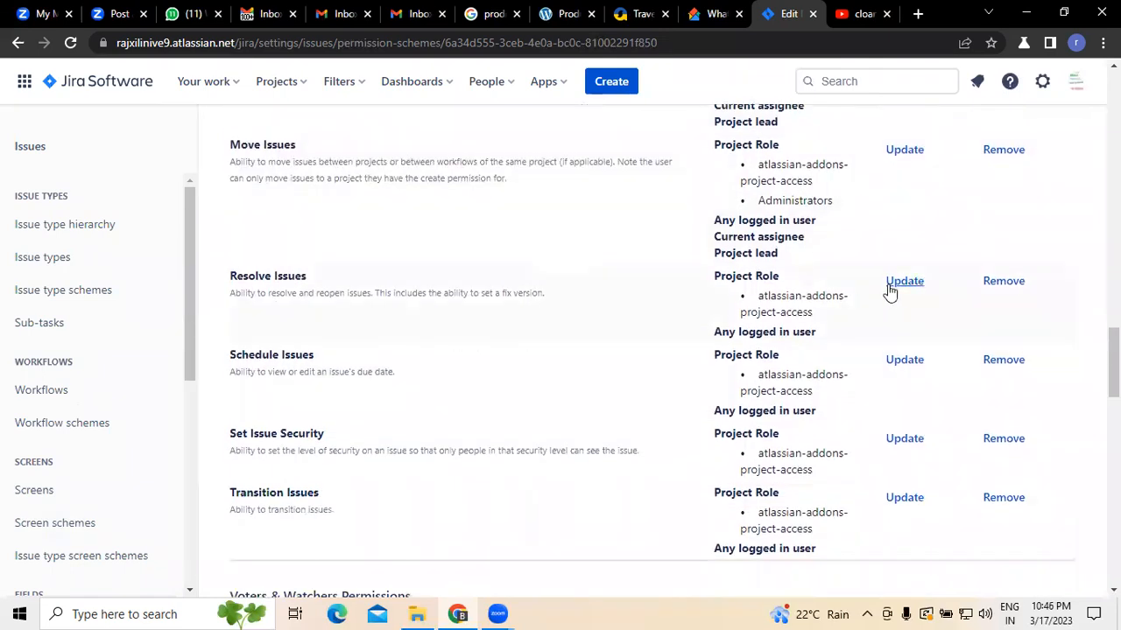
Step: Grant the Resolve Issues permission to the Administrators project role, Project lead and Current assignee, then save
{"action": "left_click", "coordinate": [893, 285]}
{"action": "left_click", "coordinate": [399, 241]}
{"action": "left_click", "coordinate": [418, 273]}
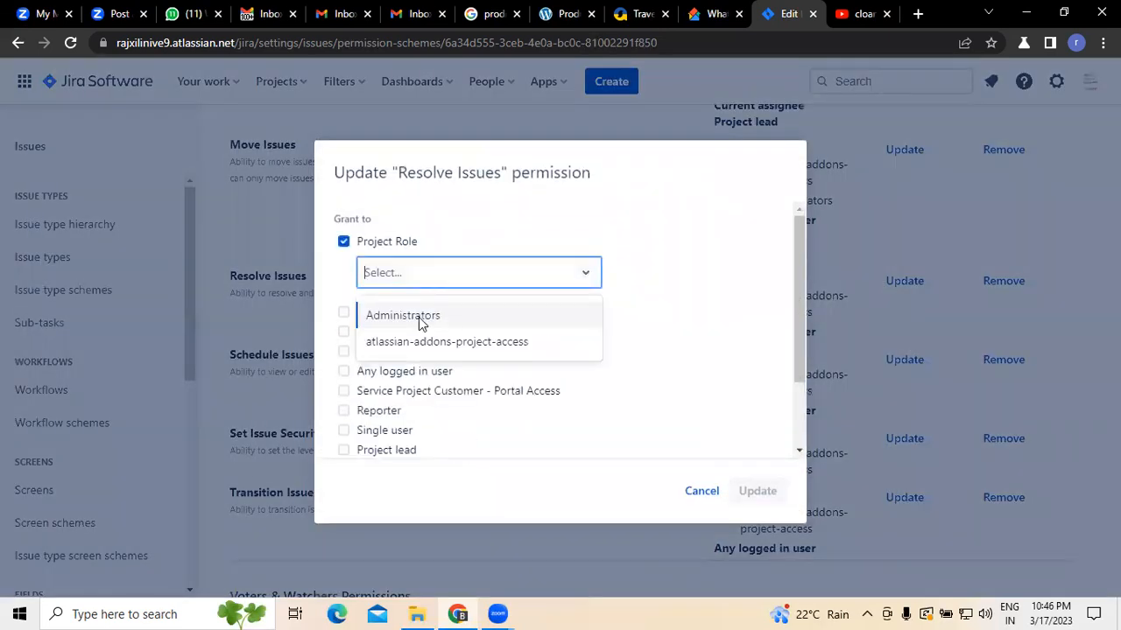
{"action": "left_click", "coordinate": [418, 317]}
{"action": "left_click_drag", "start_coordinate": [805, 295], "coordinate": [805, 368]}
{"action": "left_click", "coordinate": [344, 357]}
{"action": "left_click", "coordinate": [343, 377]}
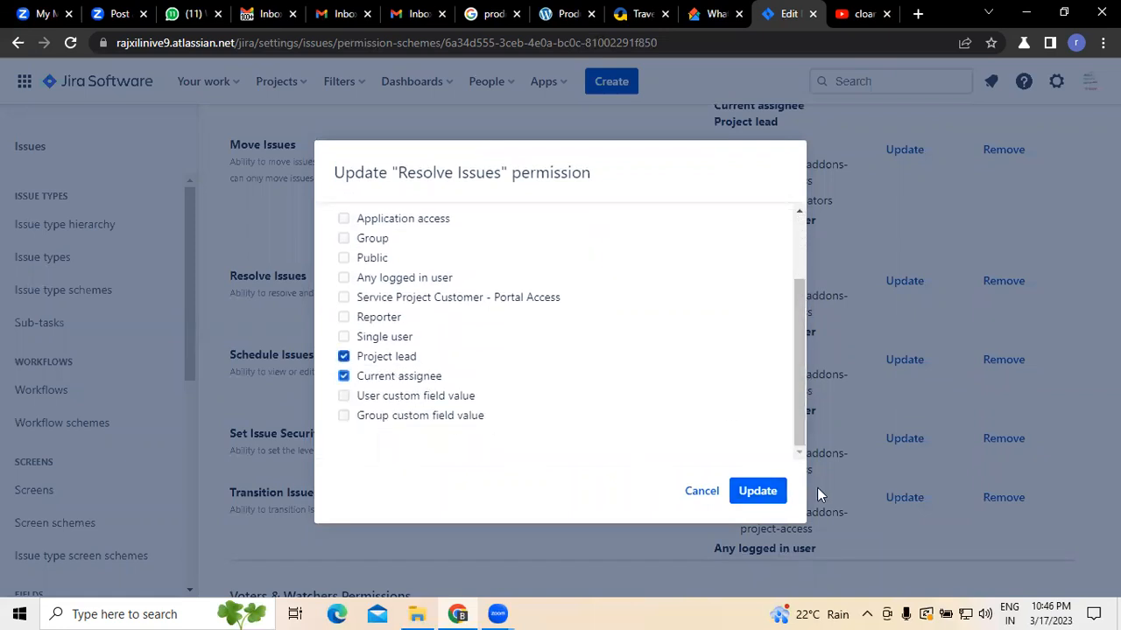
{"action": "left_click", "coordinate": [744, 490]}
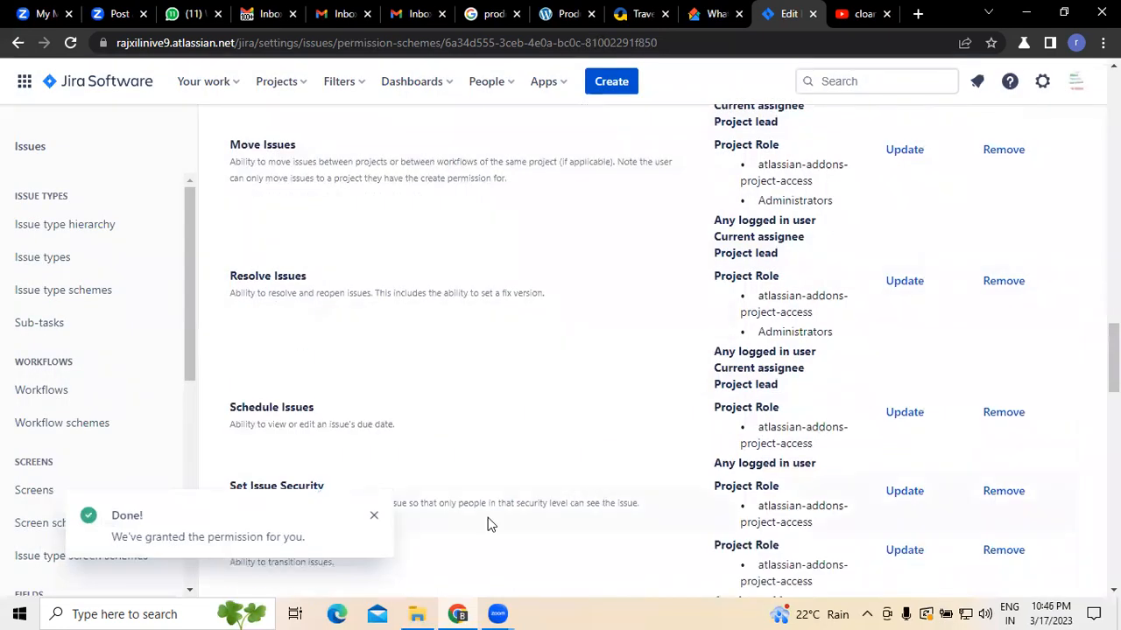
{"action": "left_click", "coordinate": [374, 517]}
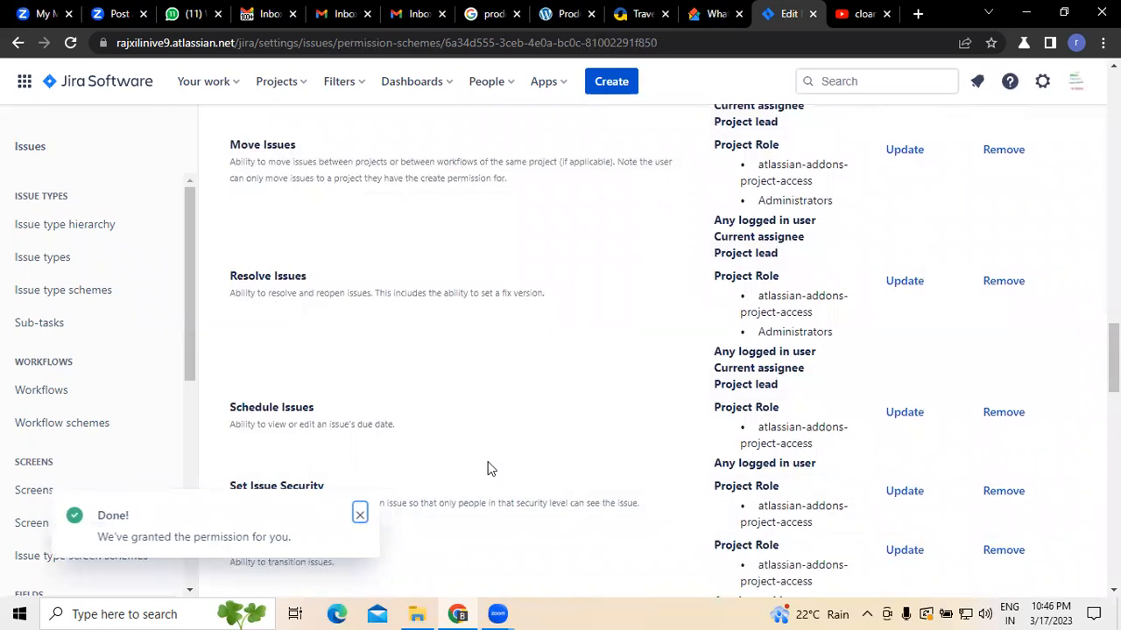
Step: Grant the Set Issue Security permission to the Administrators project role and save
{"action": "scroll", "coordinate": [533, 403], "scroll_direction": "down", "scroll_amount": 3}
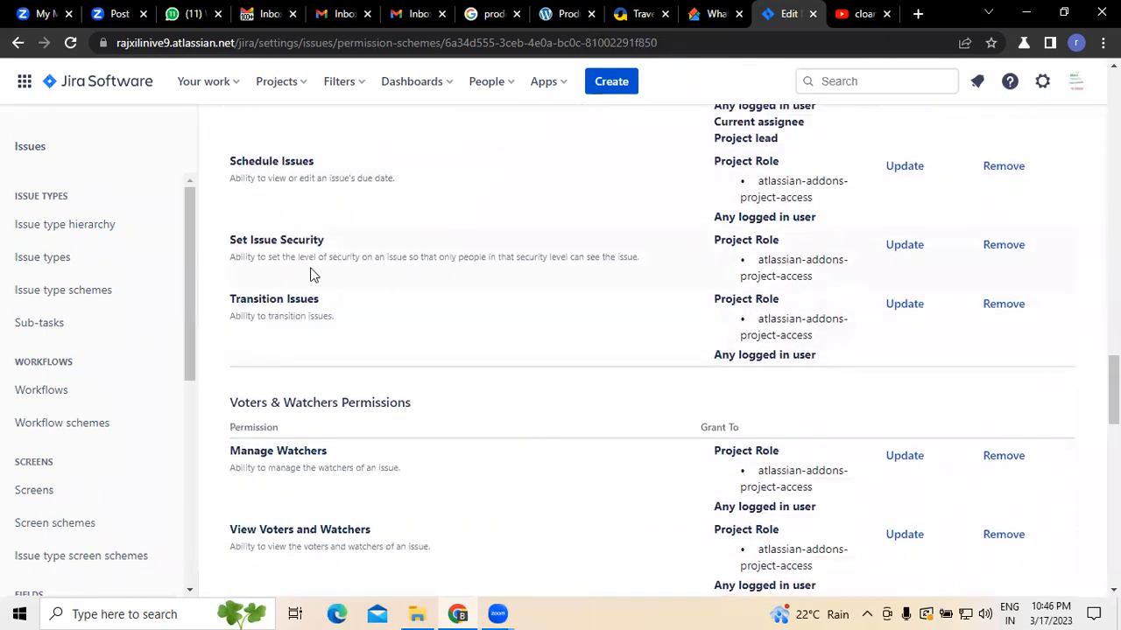
{"action": "left_click", "coordinate": [911, 244]}
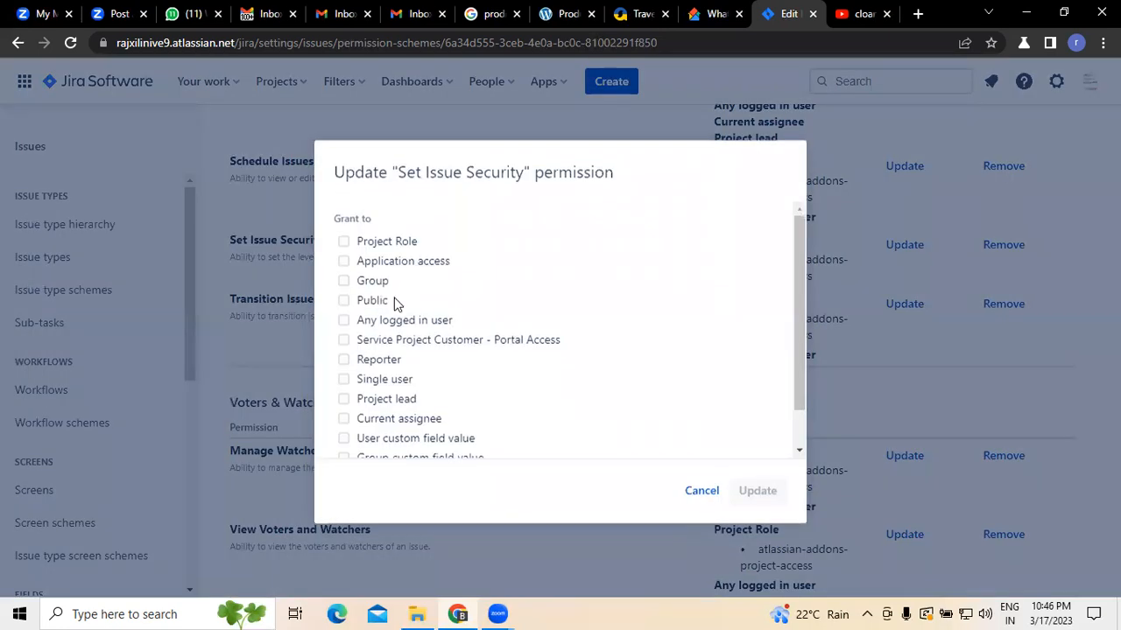
{"action": "left_click", "coordinate": [343, 241]}
{"action": "left_click", "coordinate": [427, 283]}
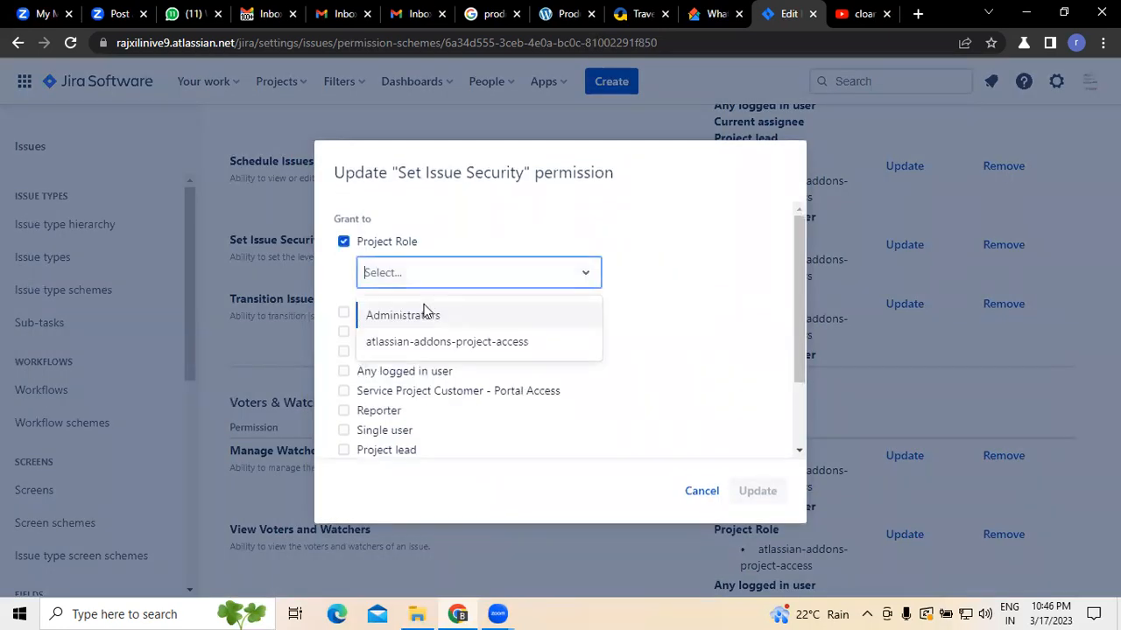
{"action": "left_click", "coordinate": [428, 314]}
{"action": "left_click", "coordinate": [746, 491]}
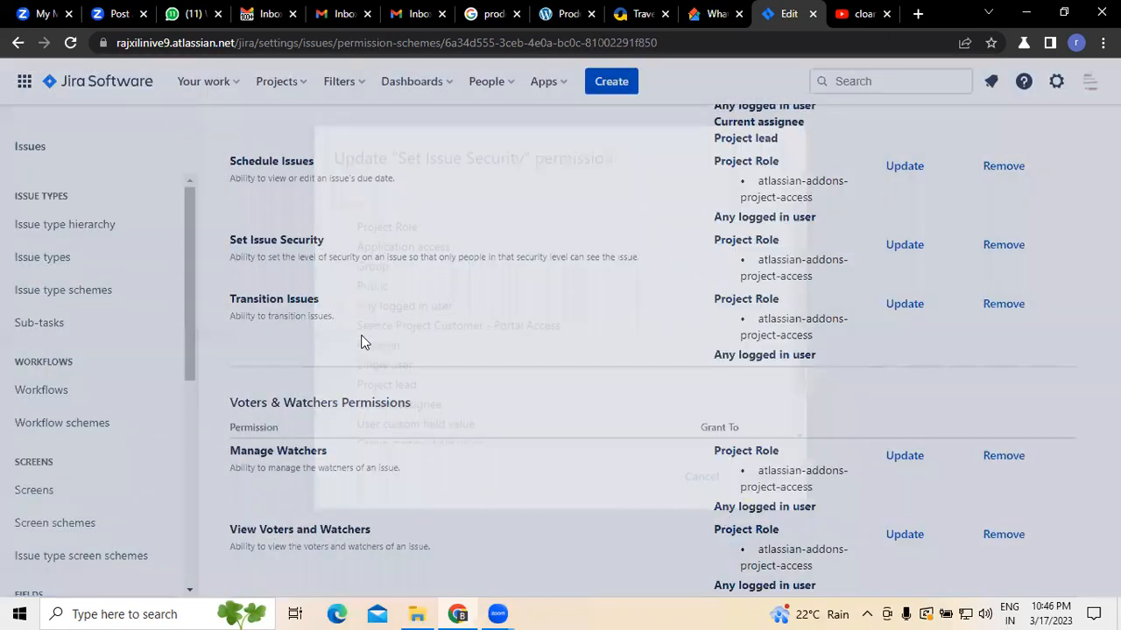
Step: Grant the Transition Issues permission to the Administrators project role and Project lead, then save
{"action": "left_click", "coordinate": [904, 324]}
{"action": "left_click", "coordinate": [343, 241]}
{"action": "left_click", "coordinate": [420, 272]}
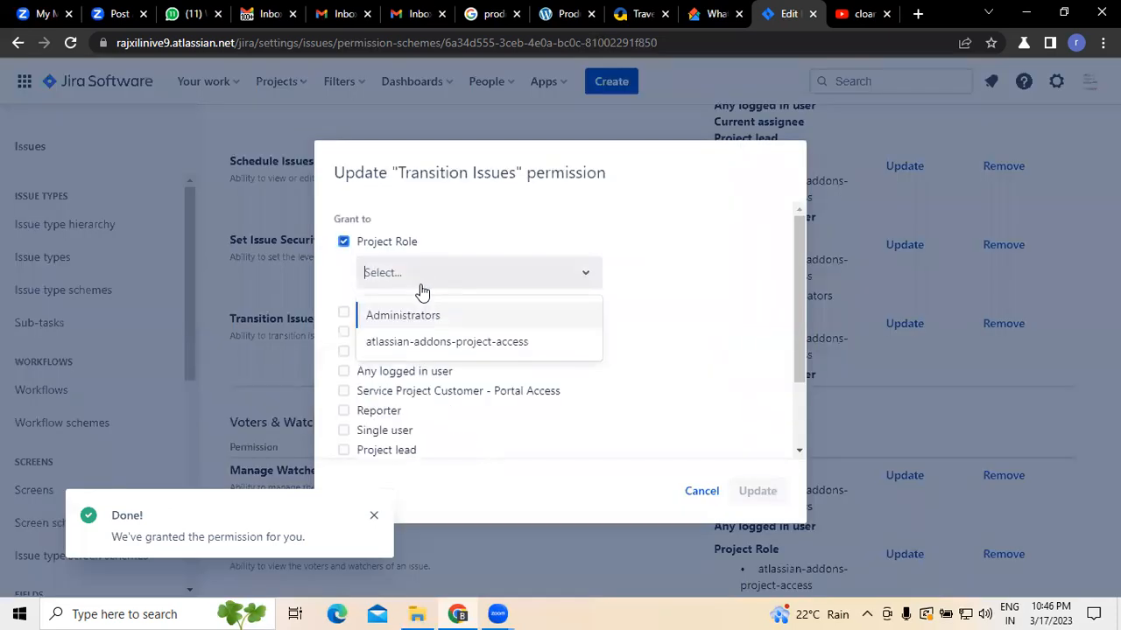
{"action": "left_click", "coordinate": [428, 316]}
{"action": "scroll", "coordinate": [565, 308], "scroll_direction": "down", "scroll_amount": 2}
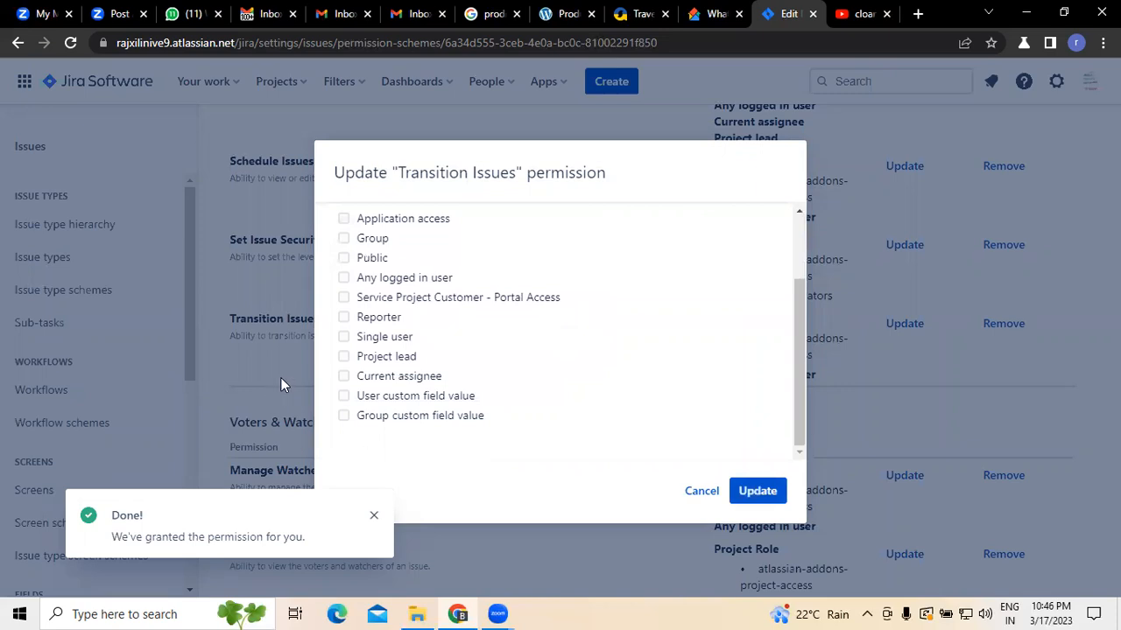
{"action": "left_click", "coordinate": [343, 356]}
{"action": "left_click", "coordinate": [754, 491]}
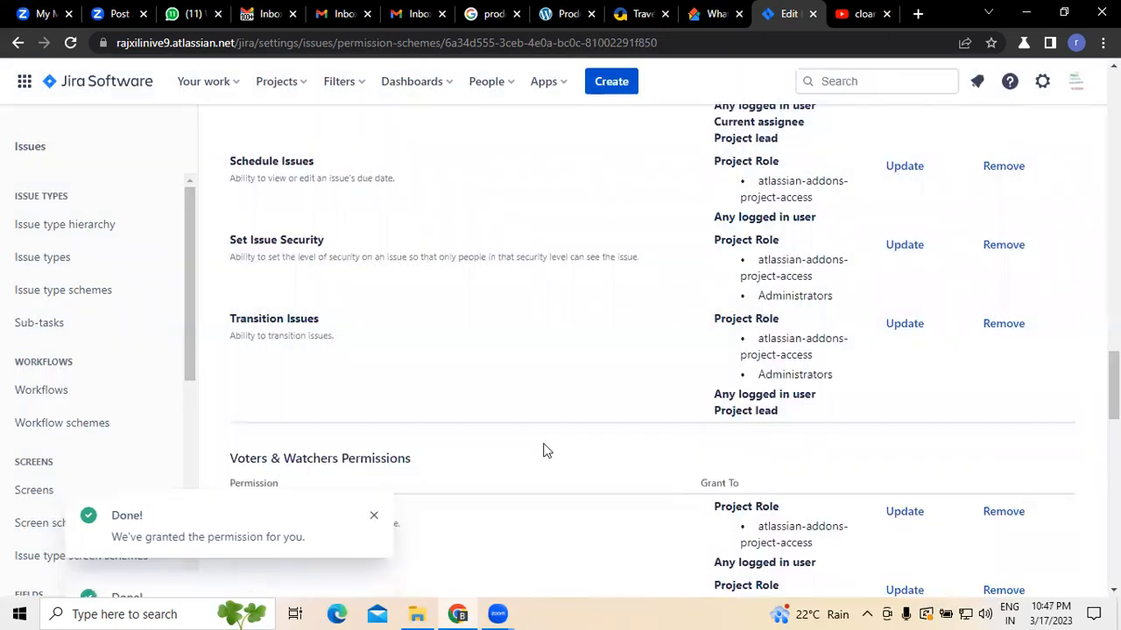
Step: Scroll through the permission scheme to review the granted project, issue and comment permissions
{"action": "scroll", "coordinate": [415, 424], "scroll_direction": "up", "scroll_amount": 20}
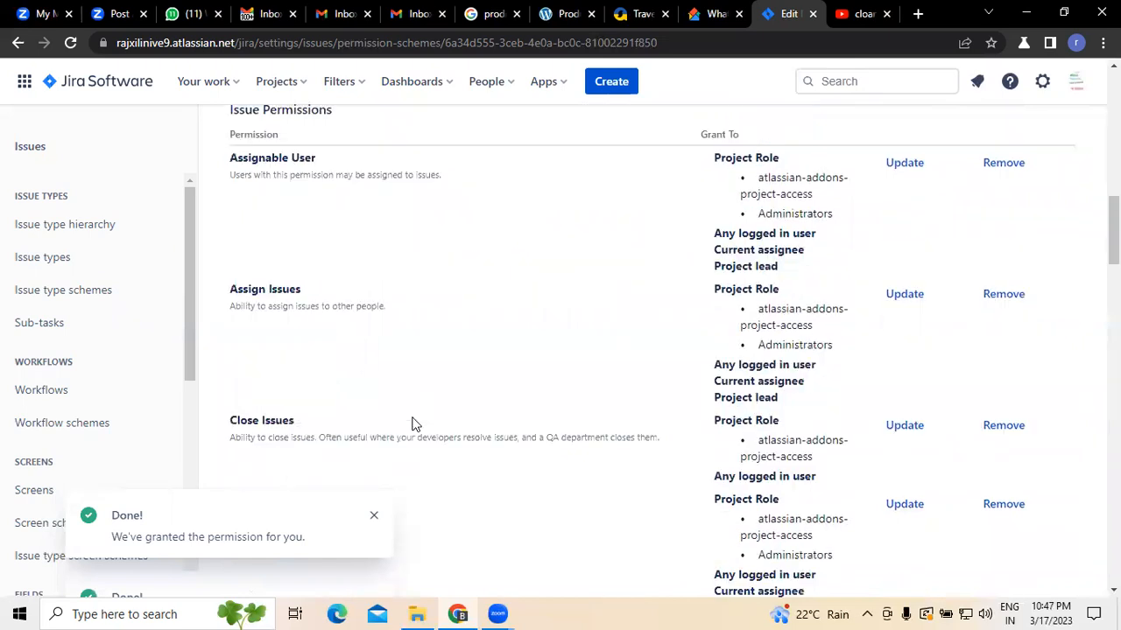
{"action": "scroll", "coordinate": [415, 424], "scroll_direction": "down", "scroll_amount": 15}
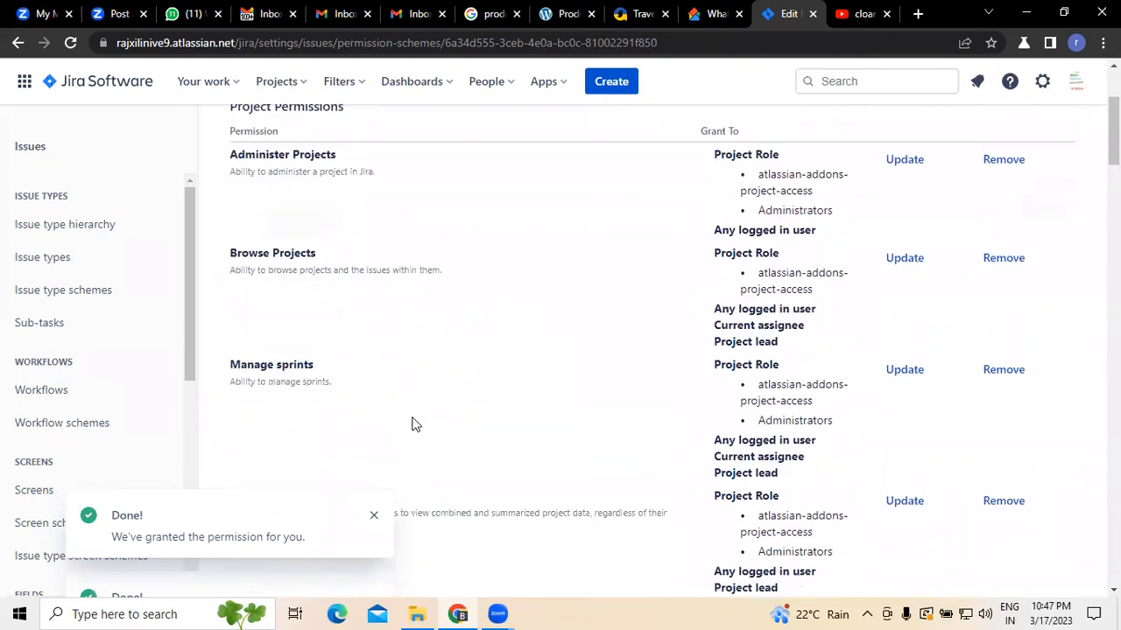
{"action": "scroll", "coordinate": [415, 424], "scroll_direction": "down", "scroll_amount": 12}
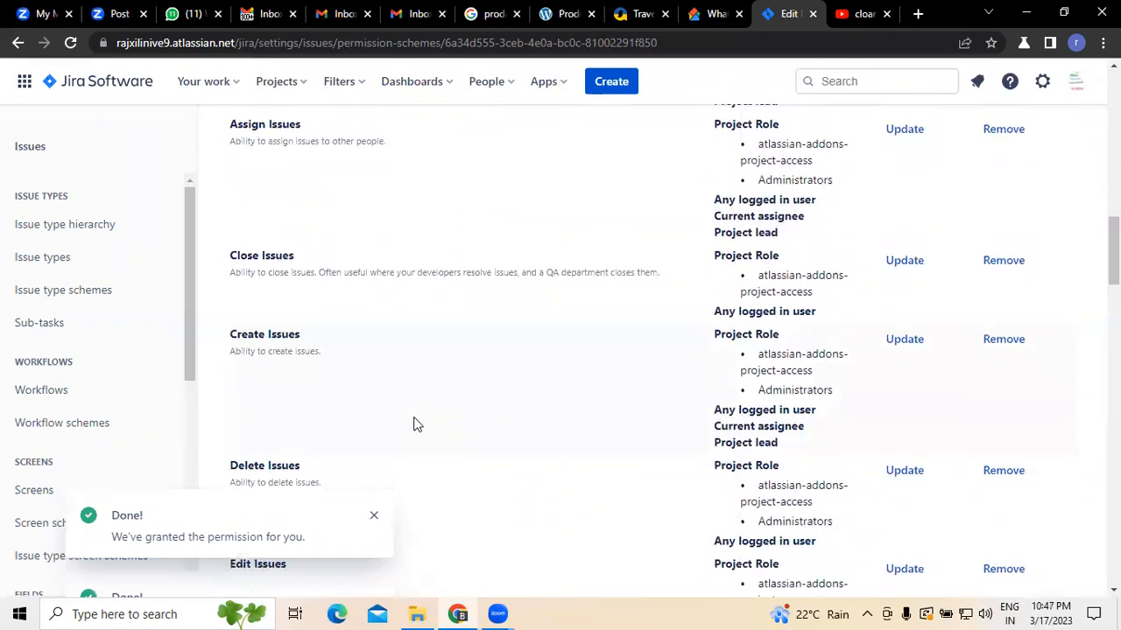
{"action": "scroll", "coordinate": [416, 425], "scroll_direction": "down", "scroll_amount": 5}
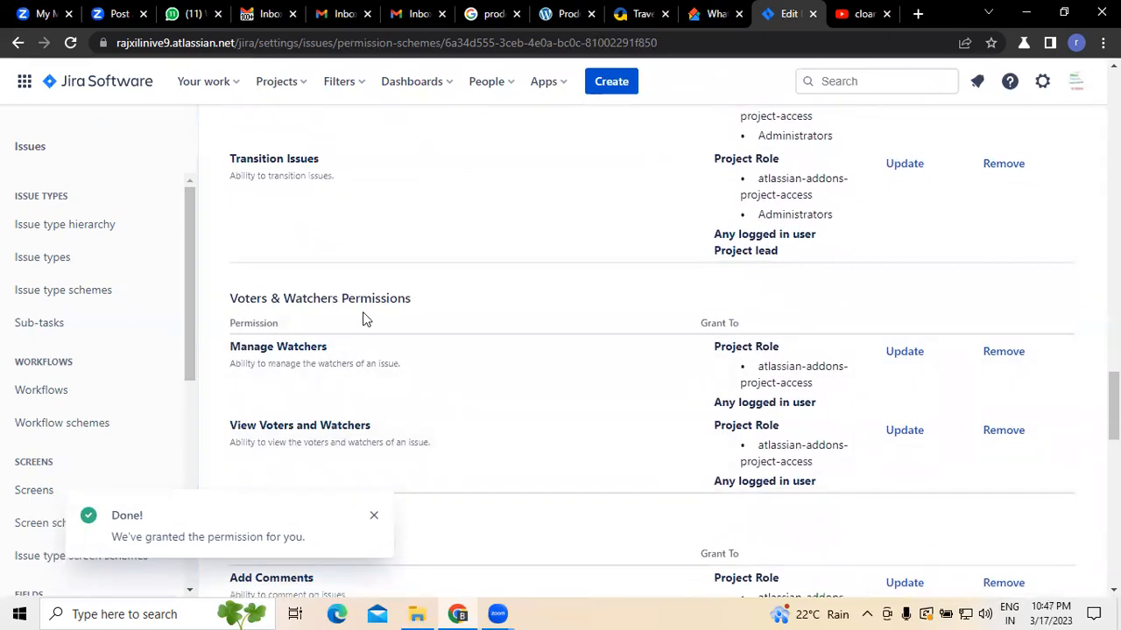
{"action": "scroll", "coordinate": [365, 320], "scroll_direction": "down", "scroll_amount": 4}
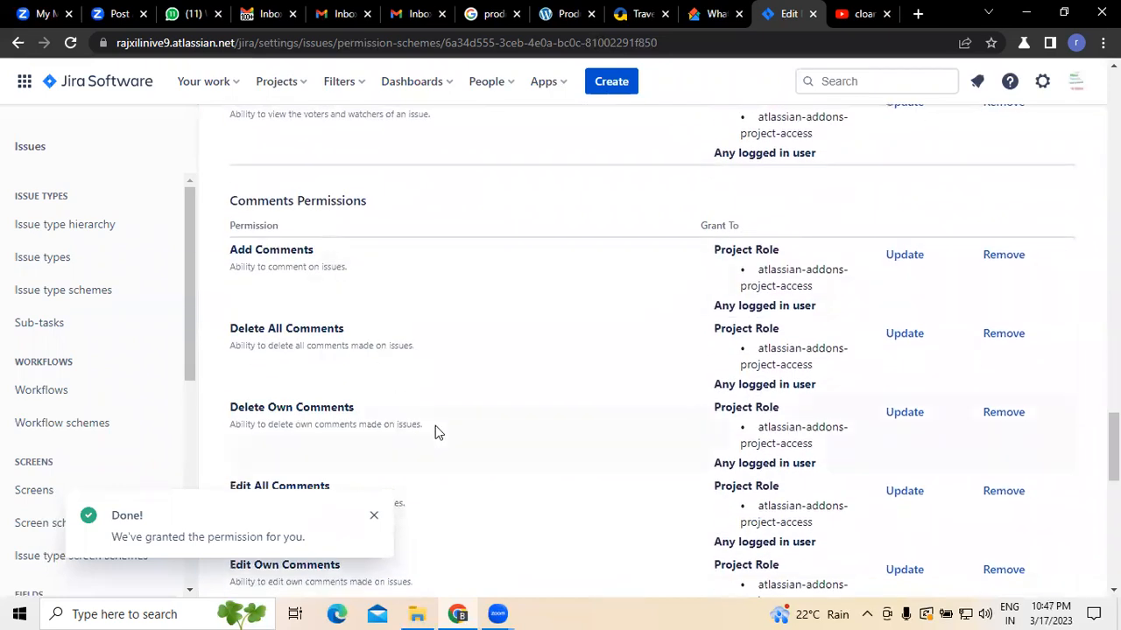